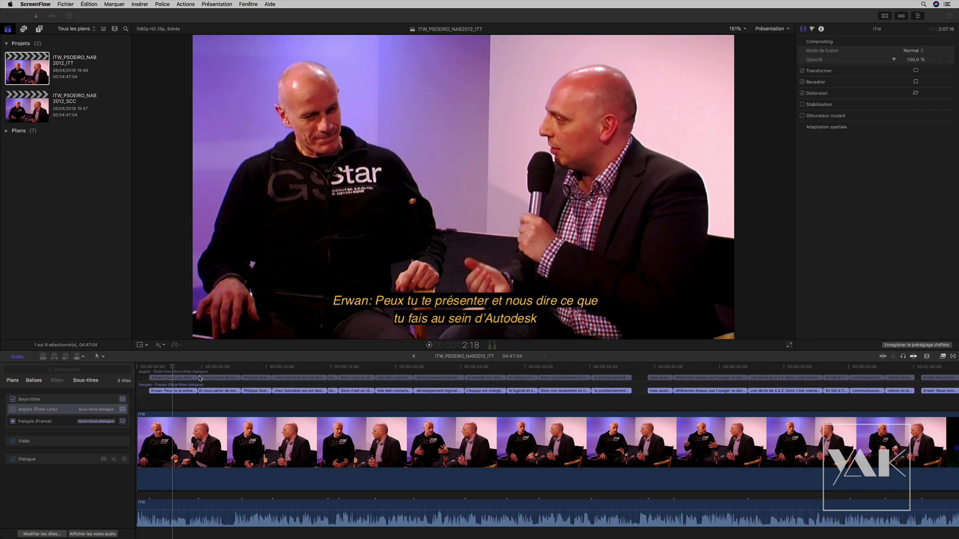
- Preview the English subtitles, switch back to French, and move to about three seconds in
left_click(13, 409)
left_click(13, 421)
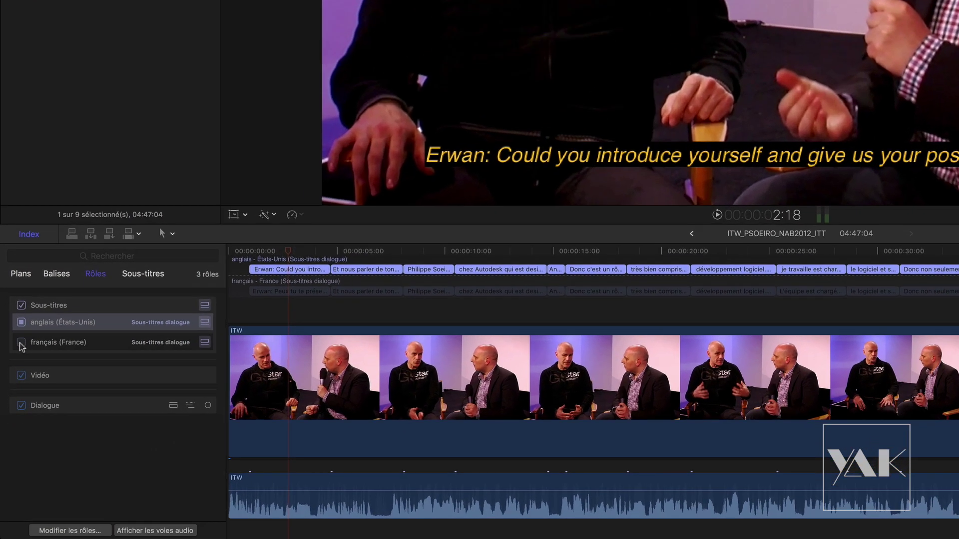
left_click(16, 389)
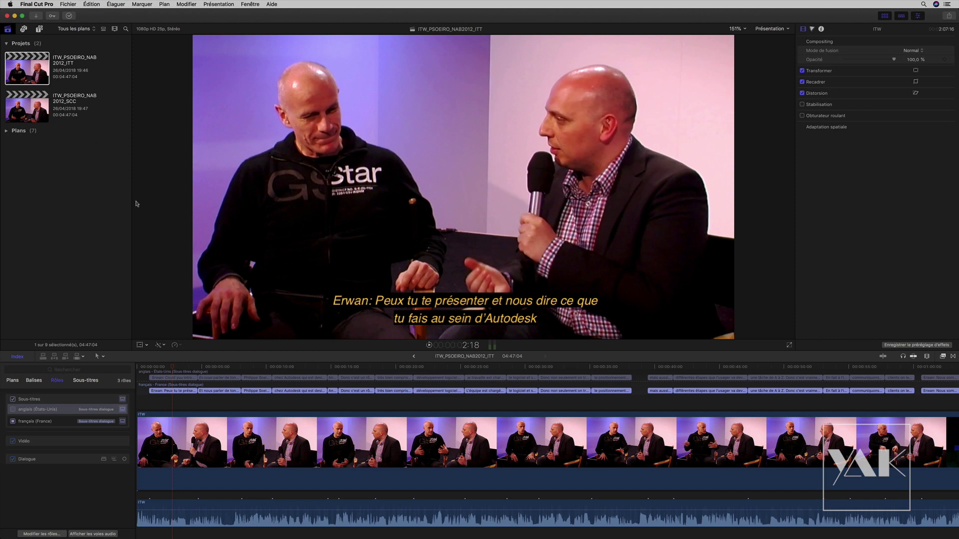
mouse_move(172, 369)
left_mouse_down()
mouse_move(202, 369)
mouse_move(177, 370)
left_mouse_up()
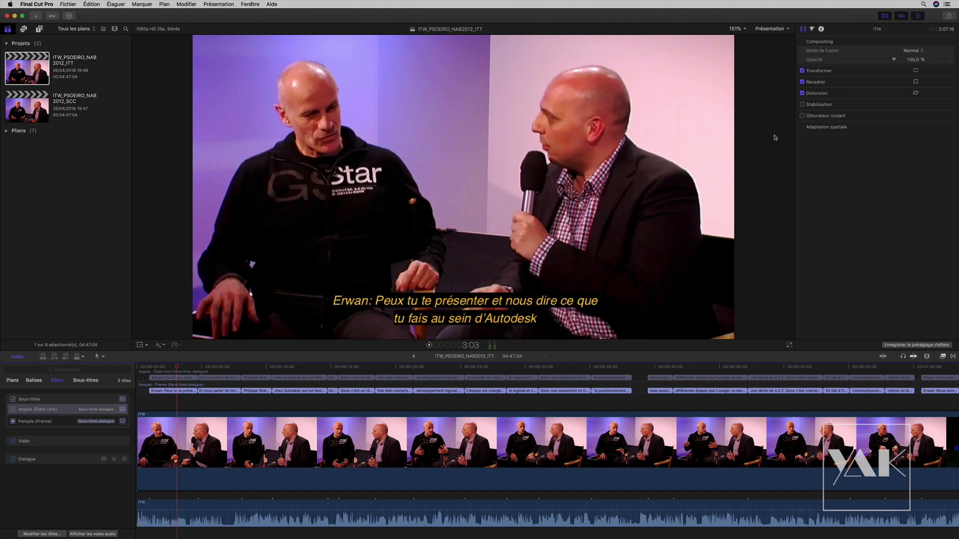
- Review the master file's settings and role options, leaving separate per-language caption files off
left_click(949, 16)
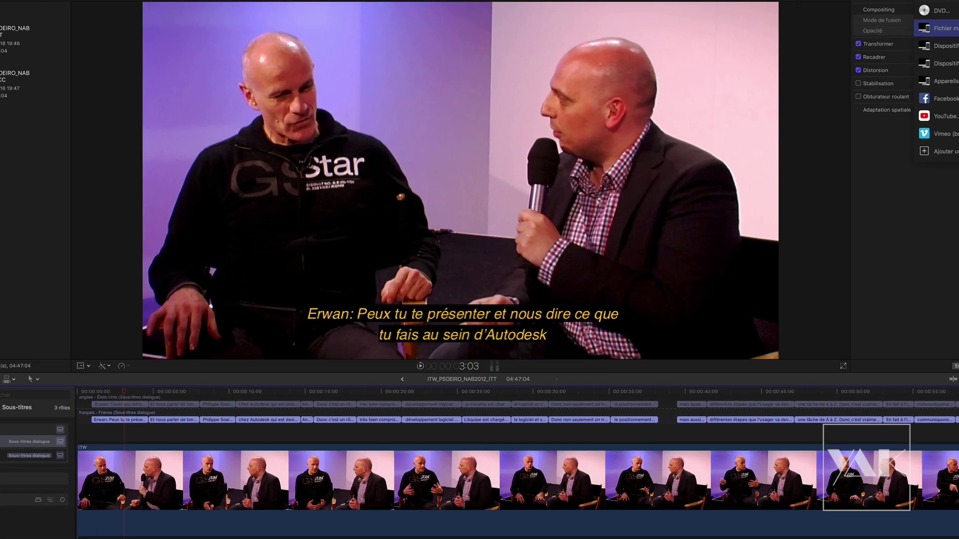
left_click(937, 28)
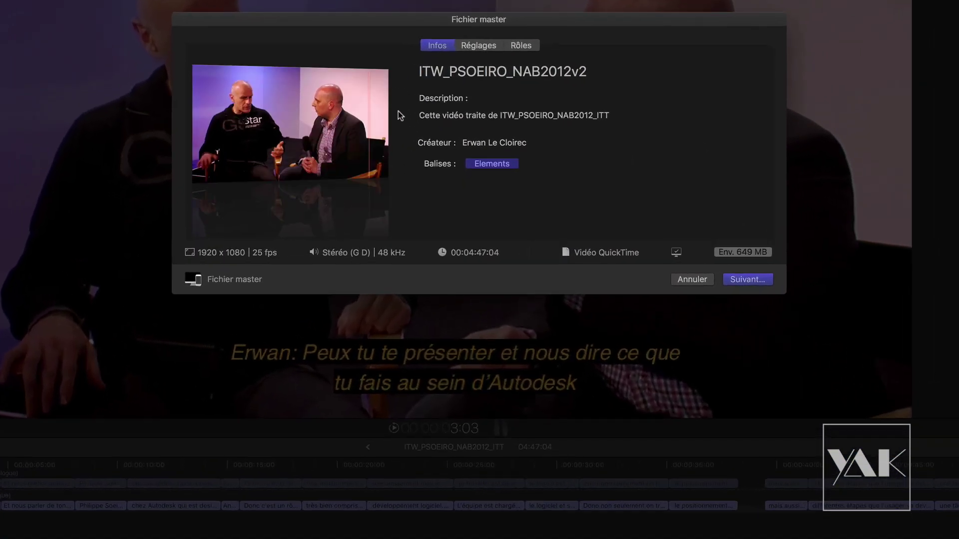
left_click(485, 43)
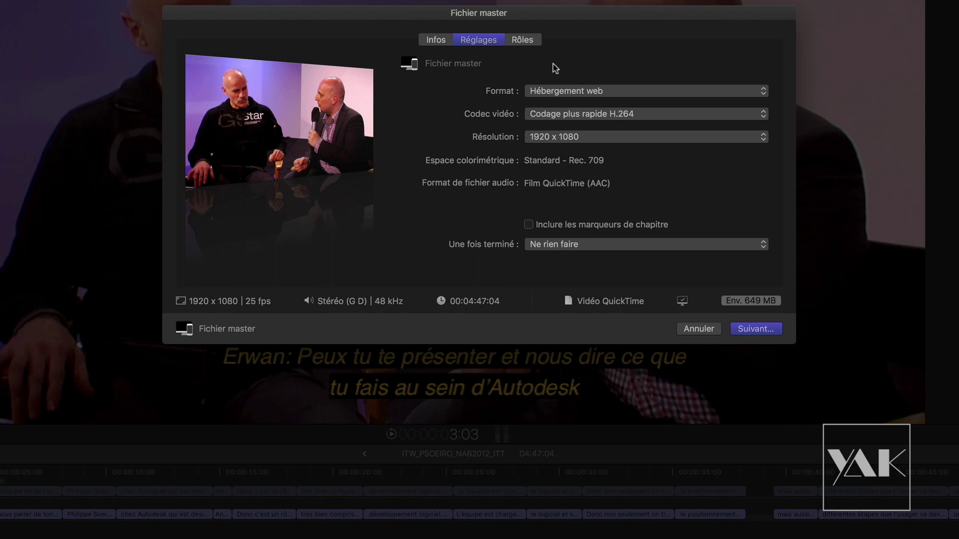
left_click(521, 40)
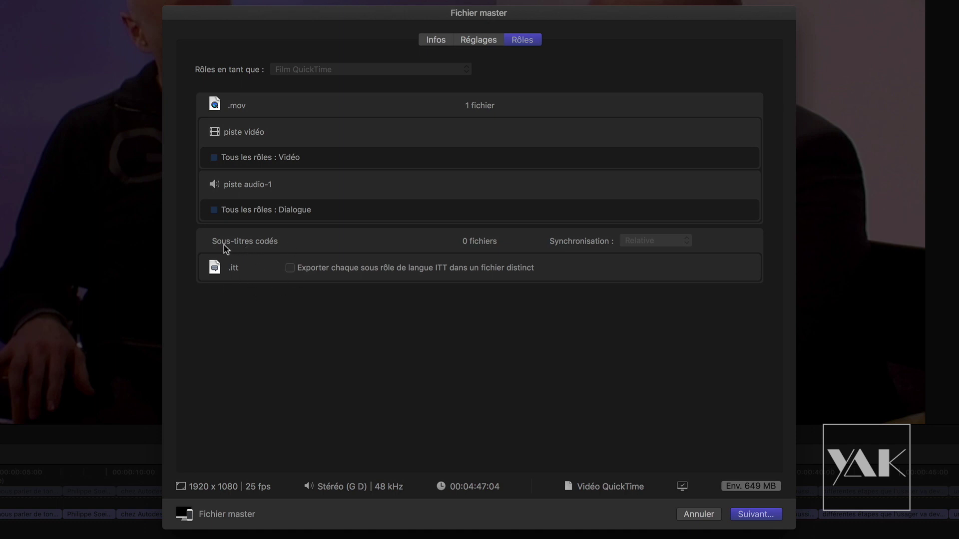
left_click(289, 268)
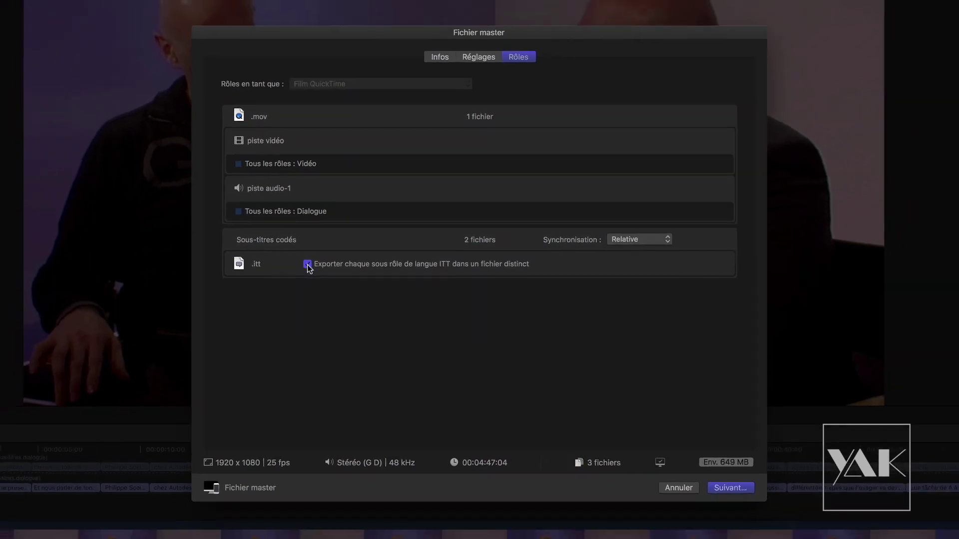
left_click(289, 269)
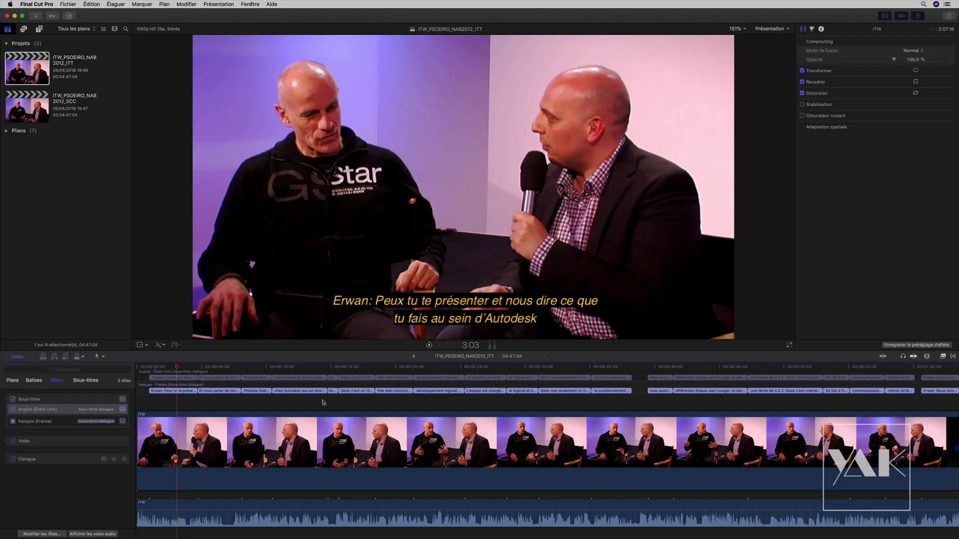
- Send the project to Compressor with Sous-titres dialogue-français (France) as the subtitle language
left_click(68, 4)
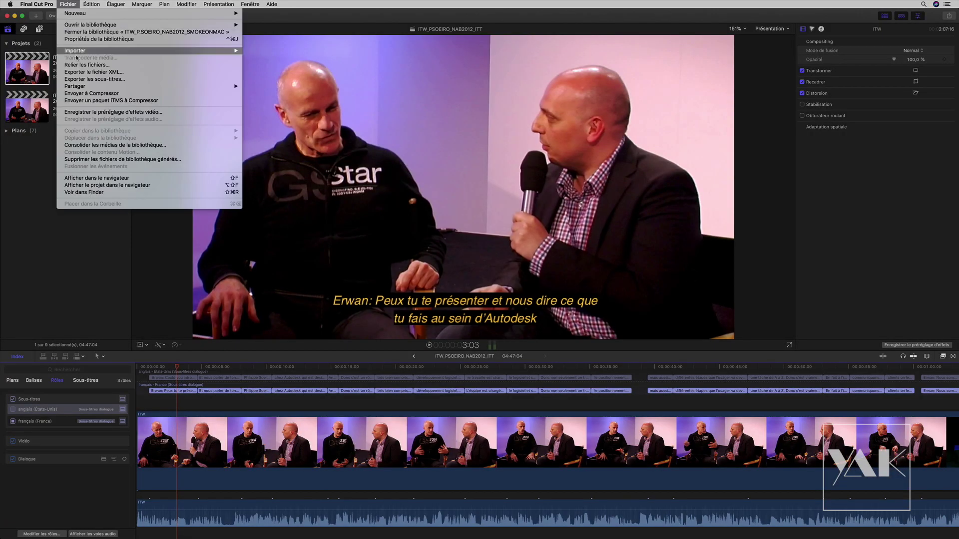
left_click(86, 94)
left_click(478, 68)
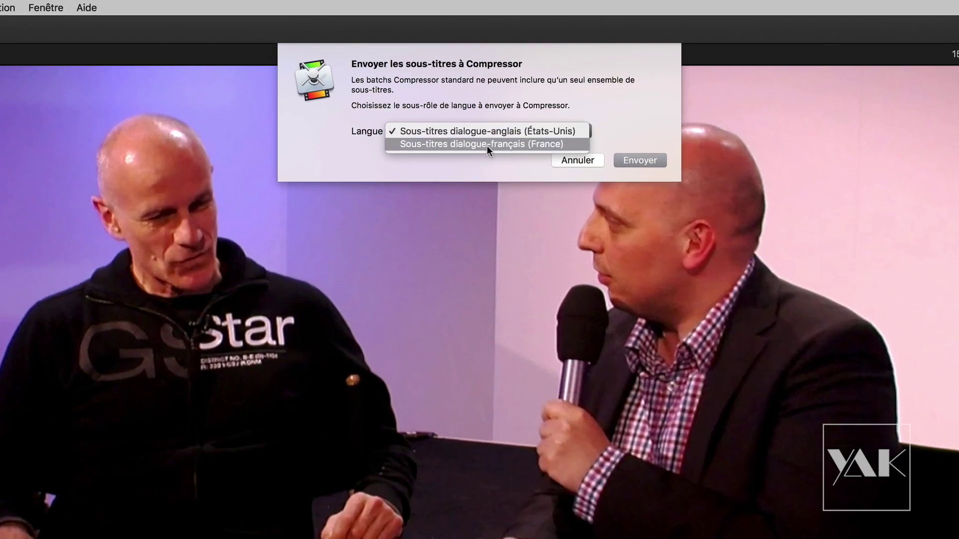
left_click(486, 144)
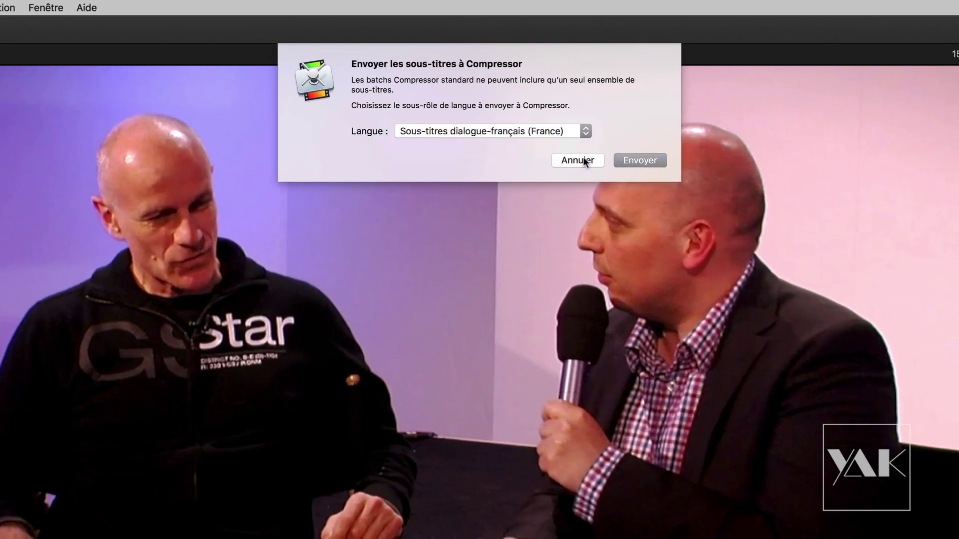
left_click(639, 161)
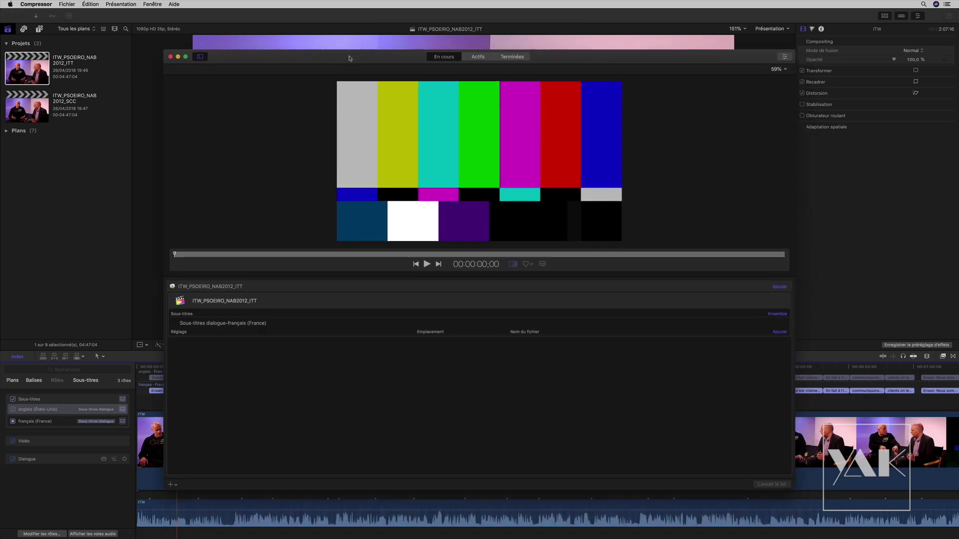
- Inspect the Apple ProRes 422 Perso preset and apply it to the ITT job
left_click(198, 57)
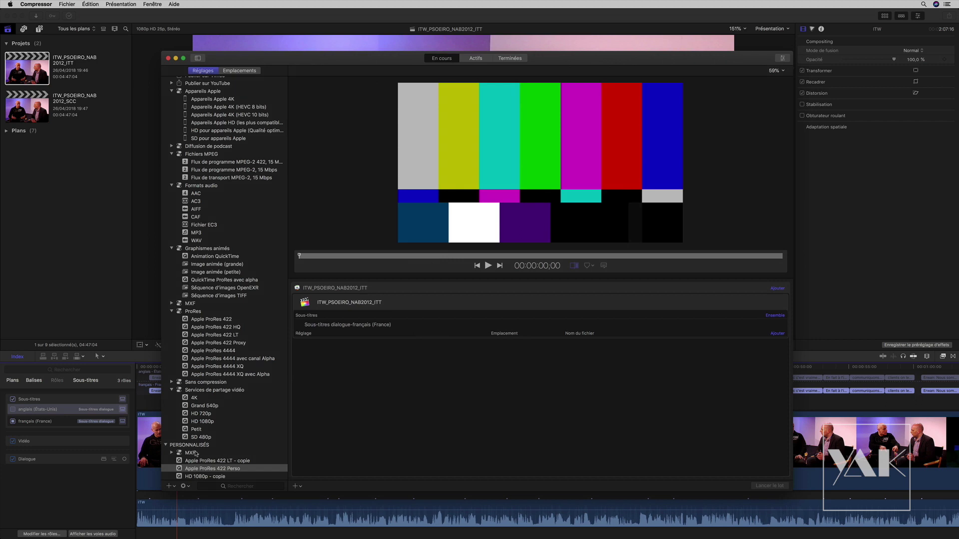
left_click(205, 471)
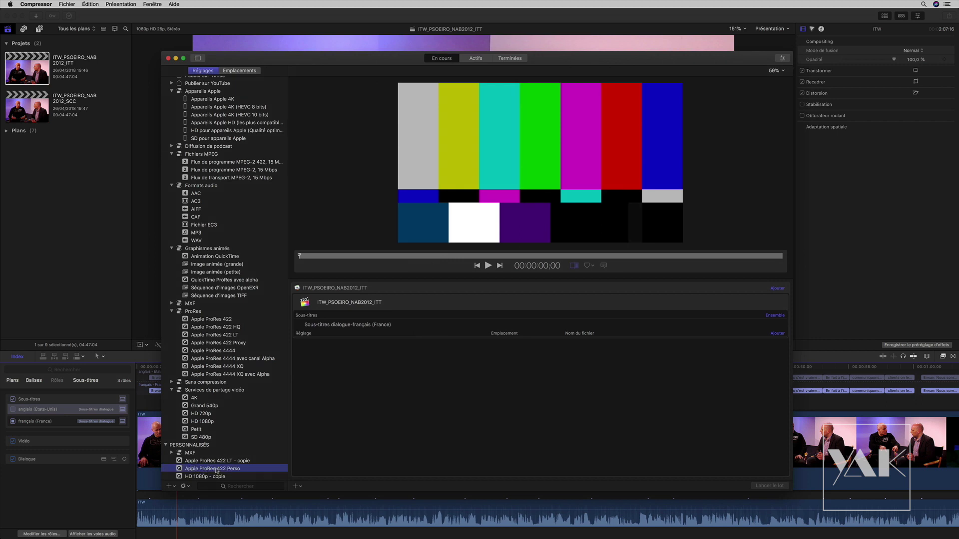
left_click(783, 58)
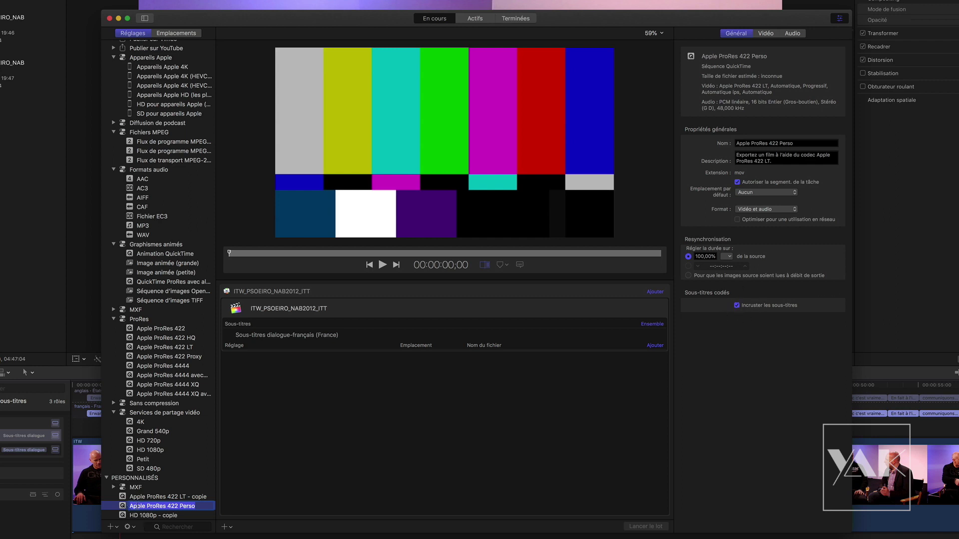
left_click_drag(122, 506, 401, 348)
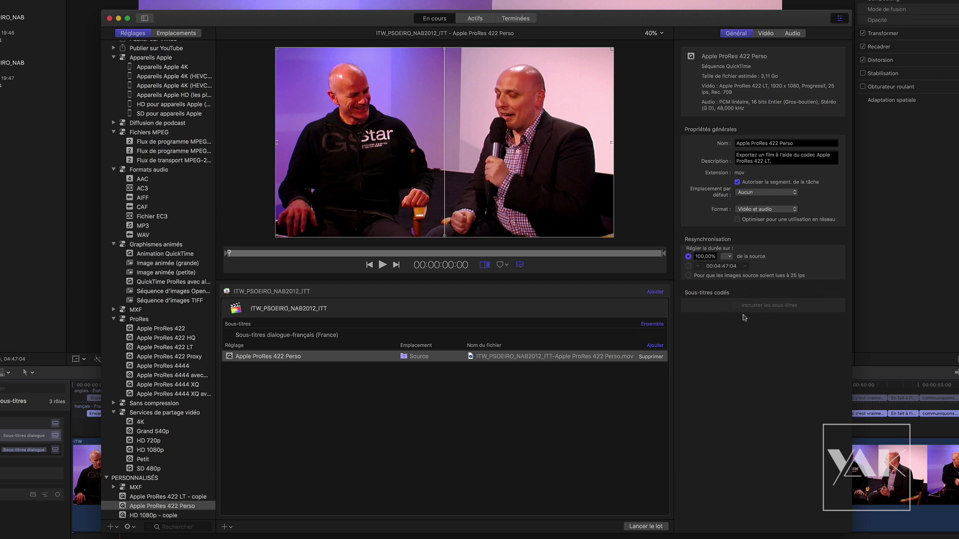
- Scrub the preview to about 2:07 to check the French subtitles, then minimise Compressor
left_click(279, 254)
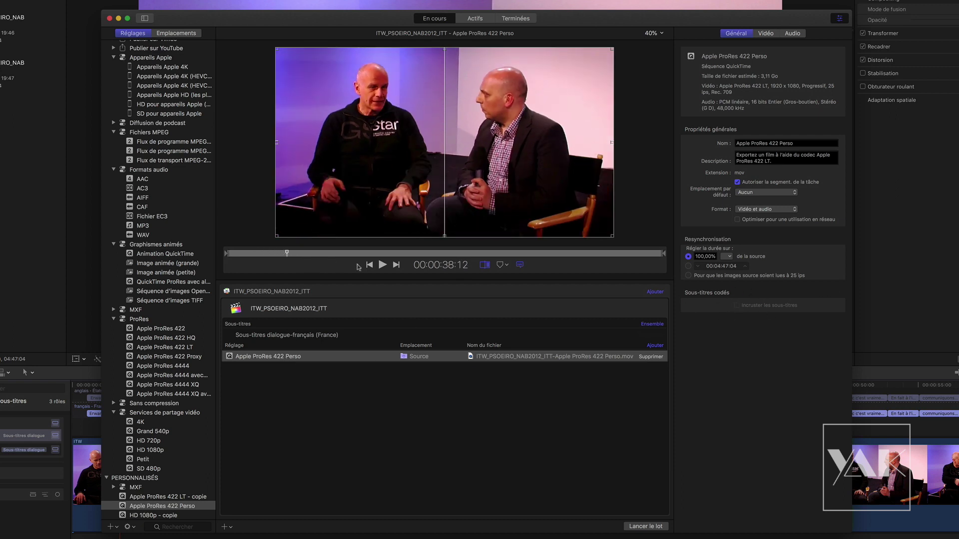
left_click(345, 254)
left_click(459, 254)
left_click_drag(472, 256, 347, 255)
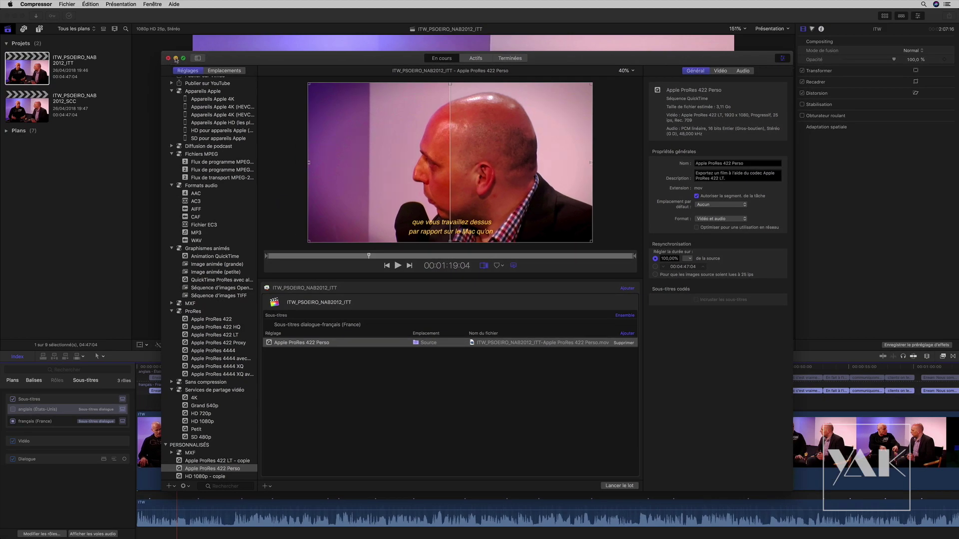
left_click(176, 58)
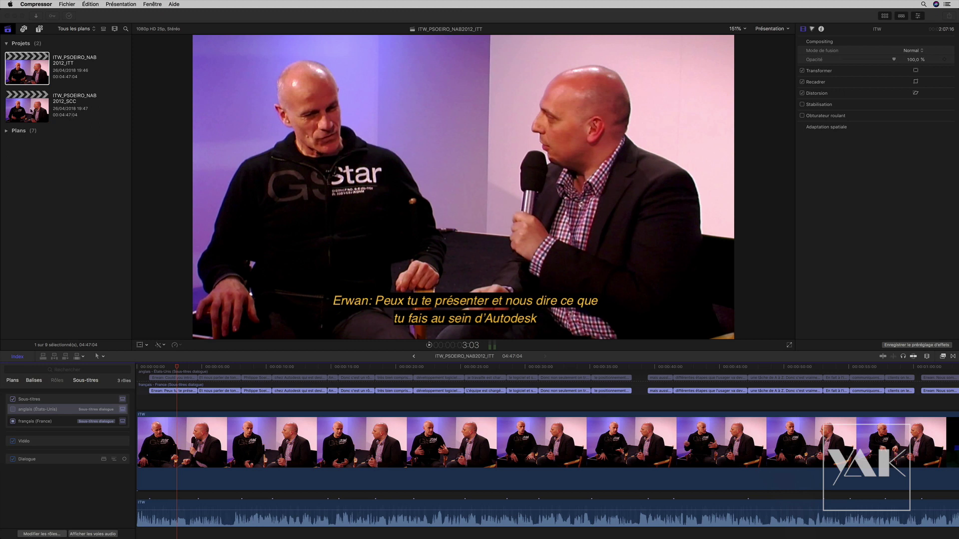
- Open the ITW_PSOEIRO_NAB2012_SCC project and scrub through its captions
double_click(31, 109)
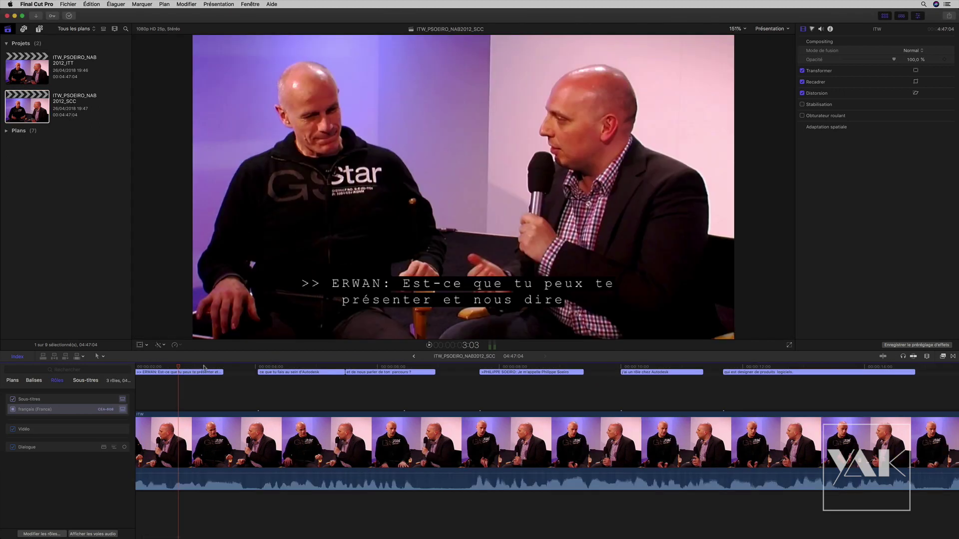
mouse_move(177, 368)
left_mouse_down()
mouse_move(196, 366)
mouse_move(169, 369)
left_mouse_up()
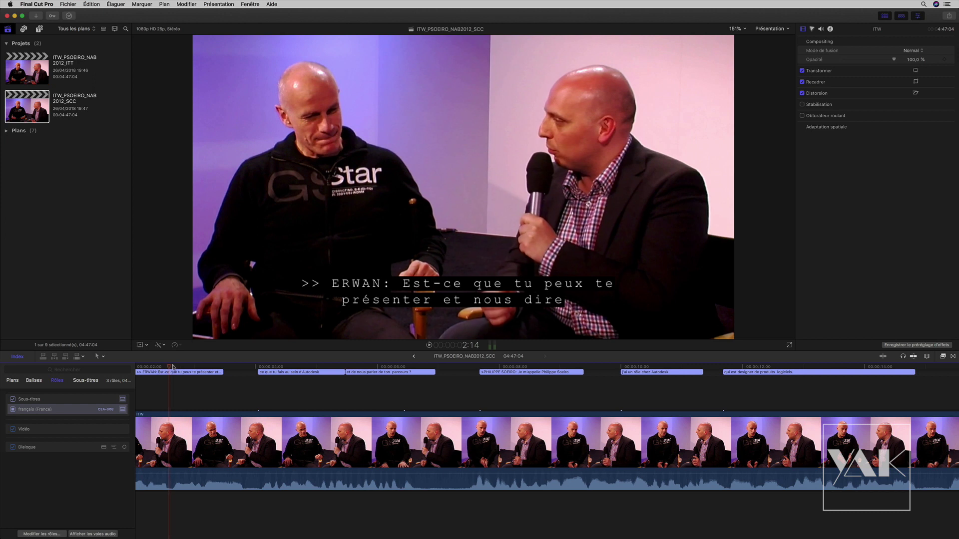
left_click_drag(169, 368, 183, 374)
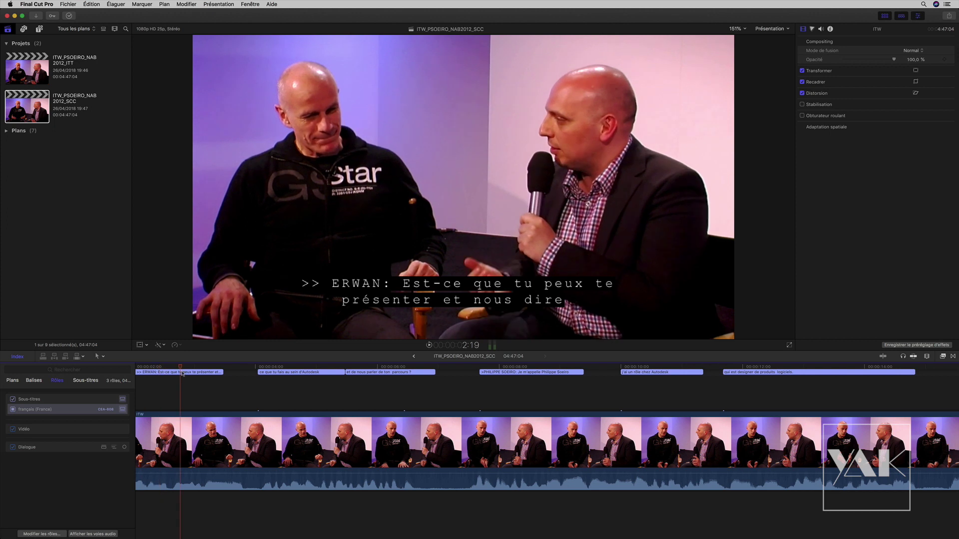
left_click_drag(180, 369, 176, 373)
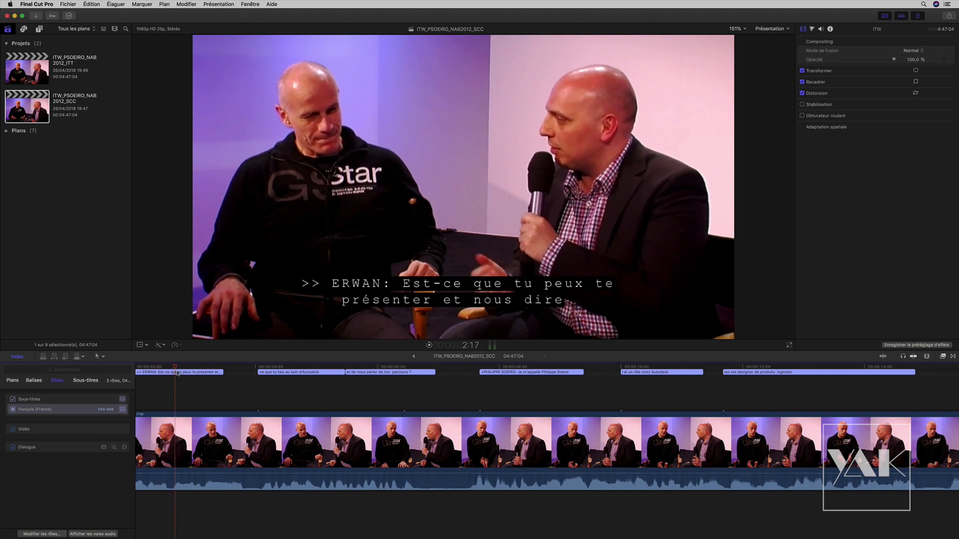
key("Left")
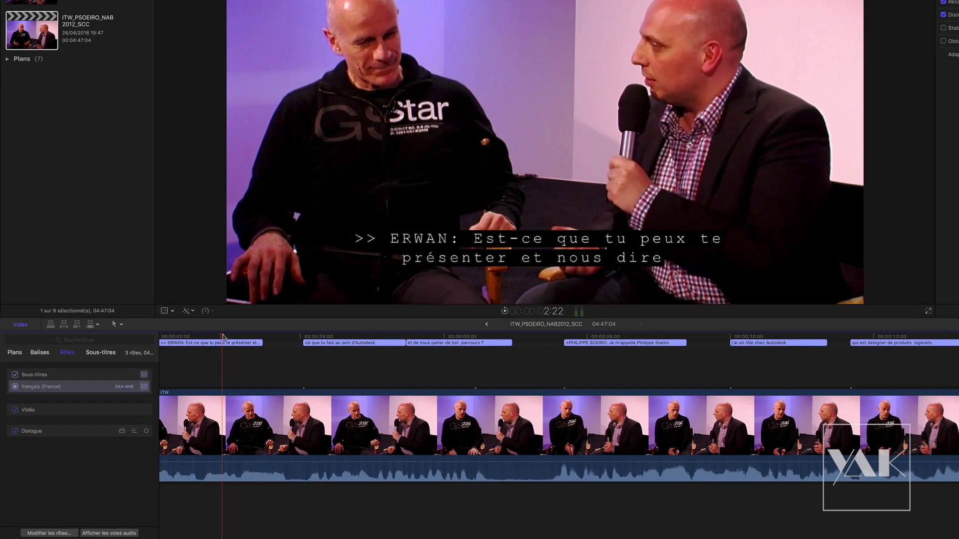
key("Left")
key("Left")
key("Left")
key("Left")
key("Right")
key("Right")
key("Right")
key("Right")
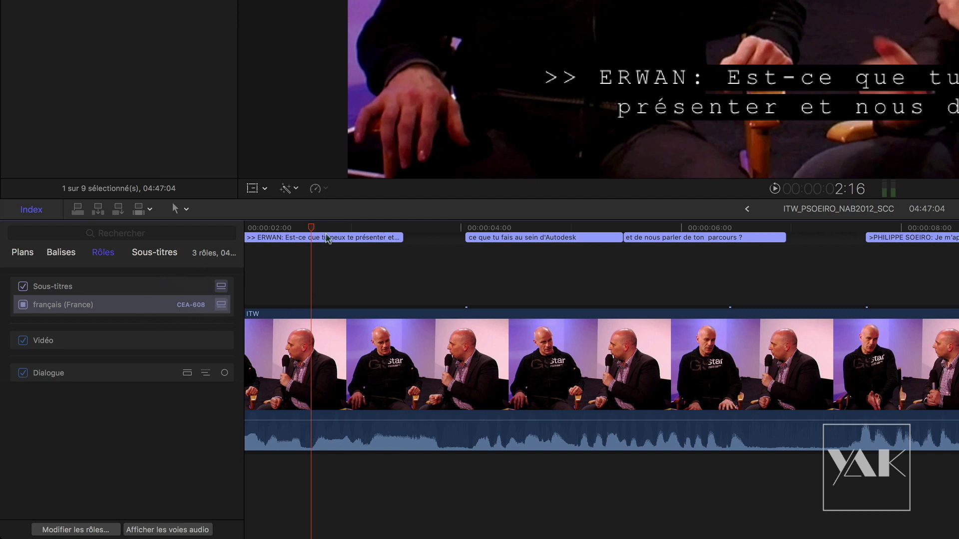
key("space")
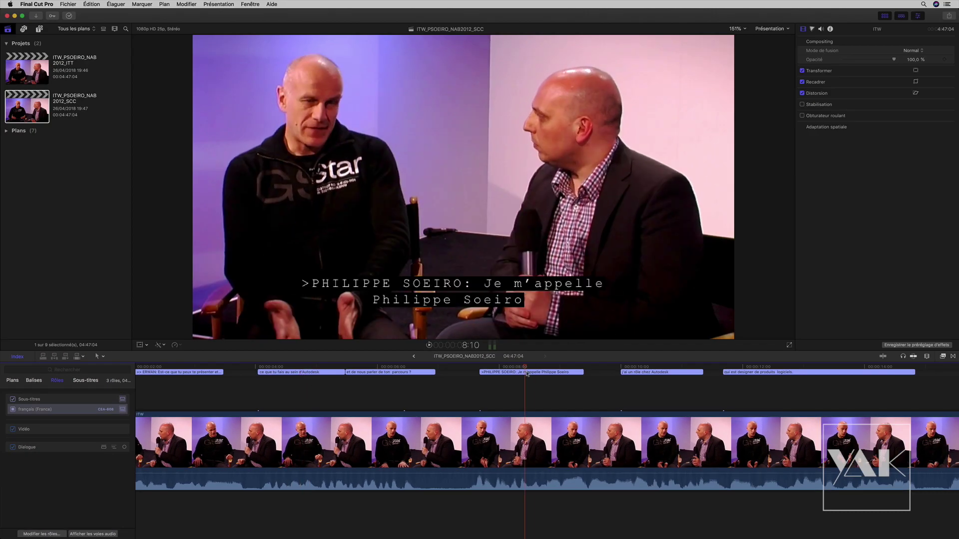
left_click(515, 373)
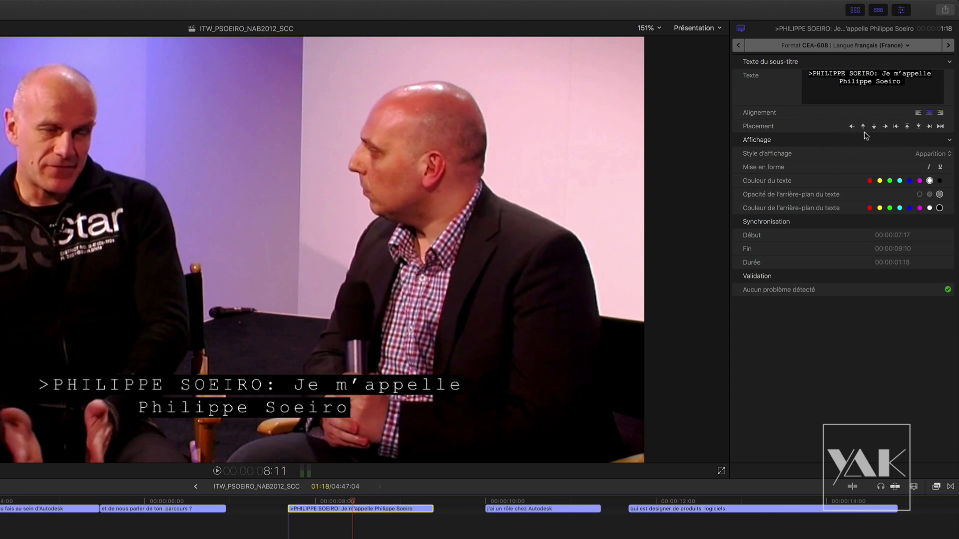
- Try mid-frame and top placements, ending at the bottom nudged slightly right
left_click(863, 127)
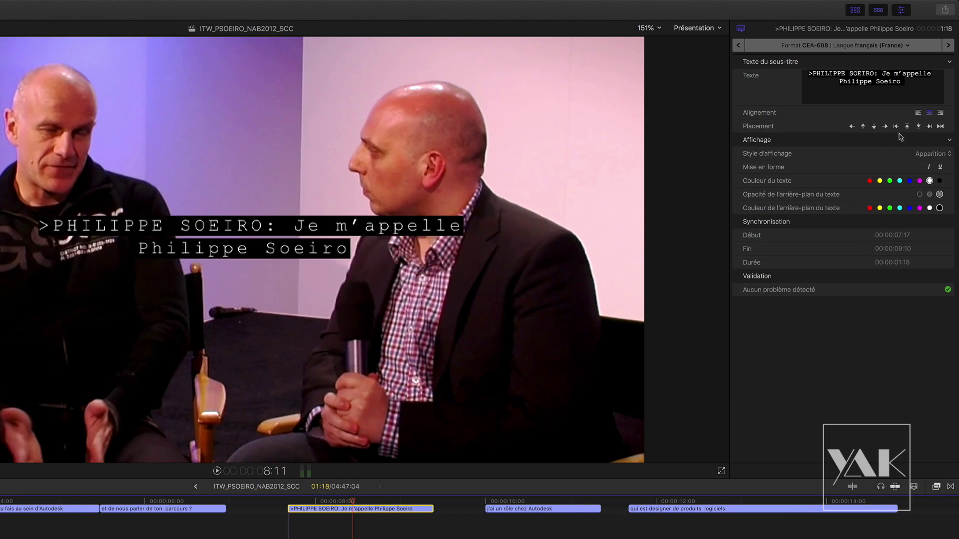
left_click(918, 127)
left_click(907, 126)
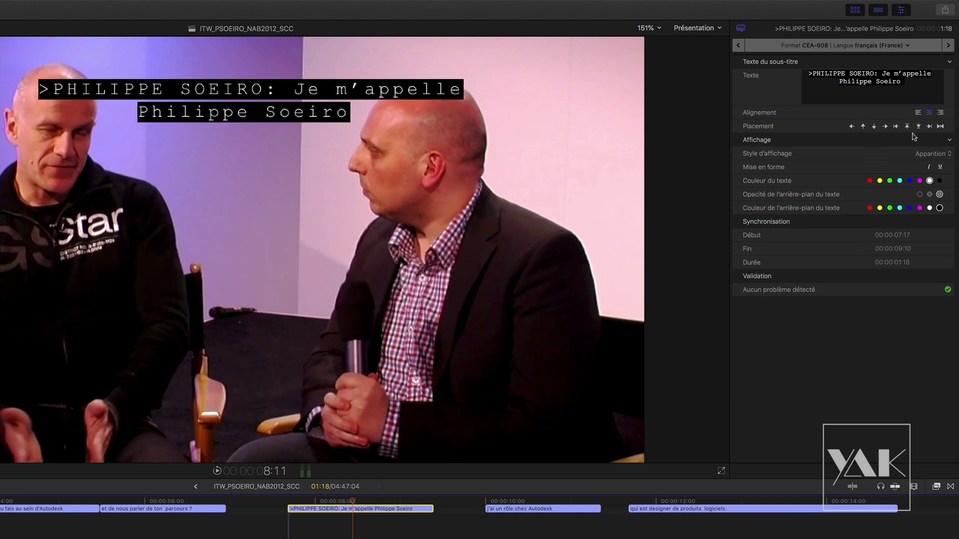
left_click(918, 128)
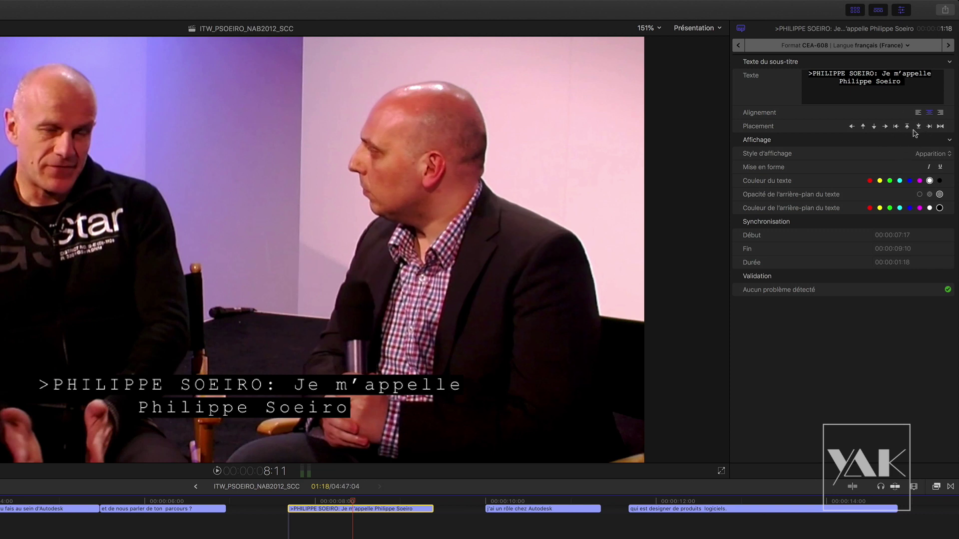
left_click(928, 127)
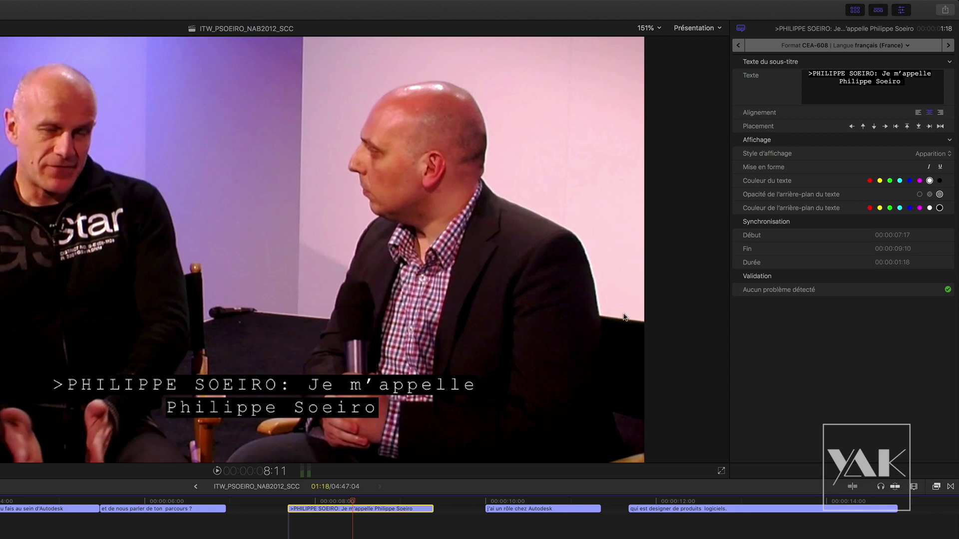
- Try left, centre and right alignment for the caption lines, ending on centre
left_click(918, 113)
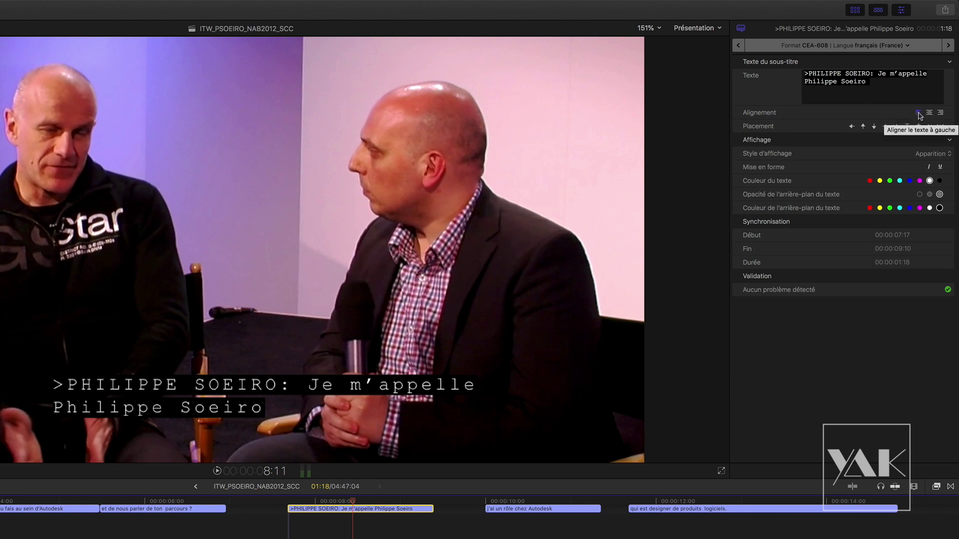
left_click(929, 113)
left_click(940, 114)
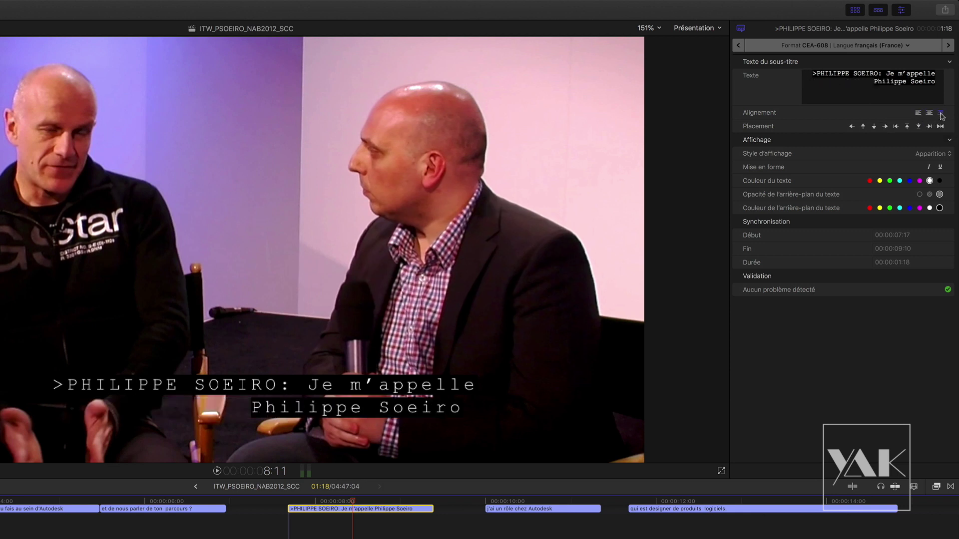
left_click(929, 112)
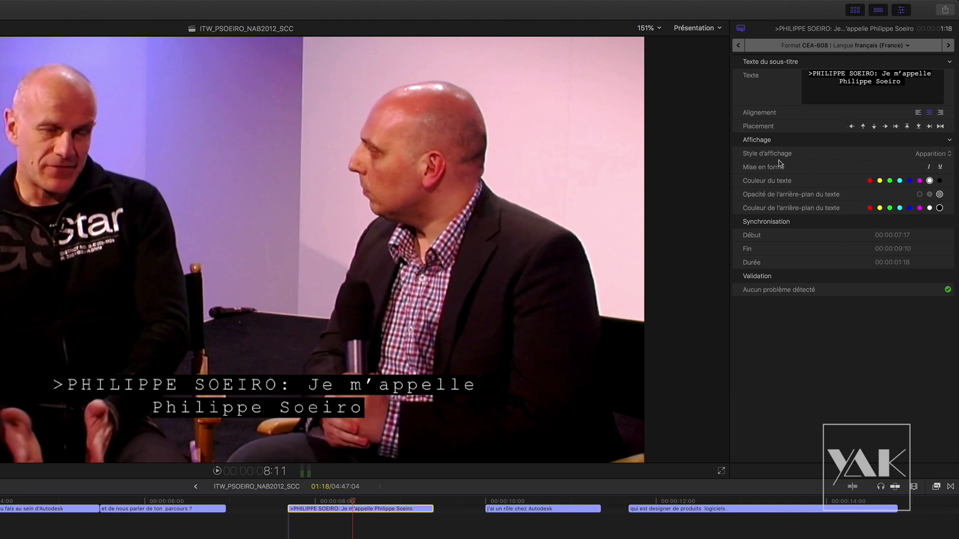
left_click(879, 181)
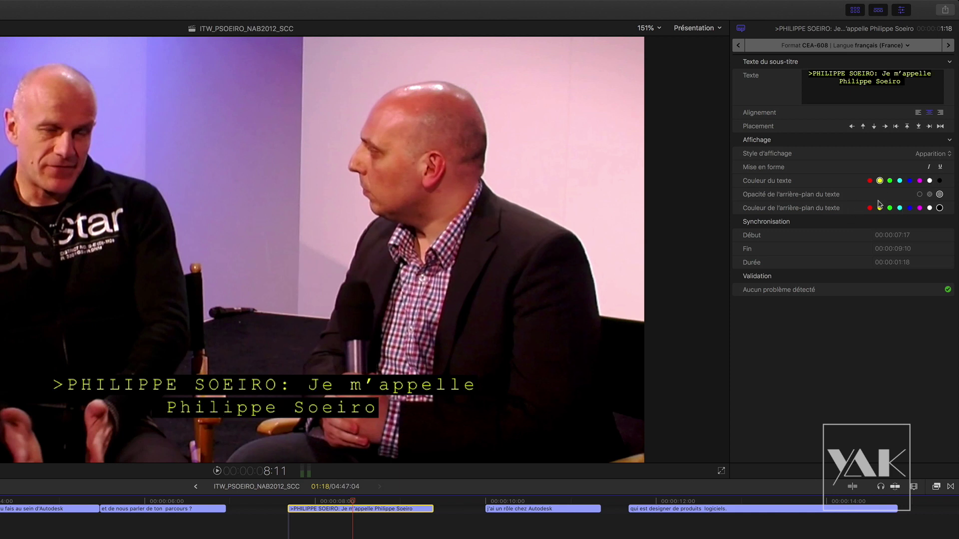
left_click(929, 182)
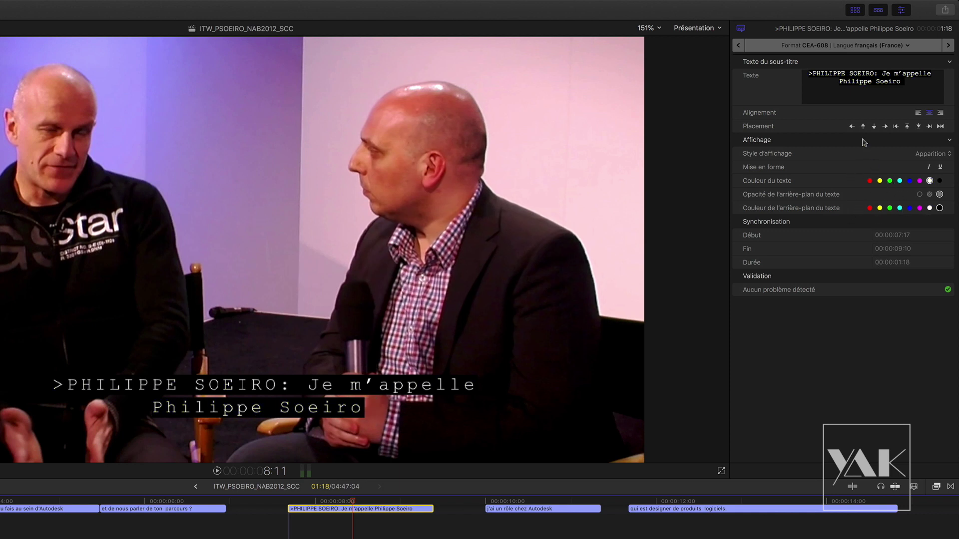
left_click(870, 74)
left_click_drag(877, 74, 808, 74)
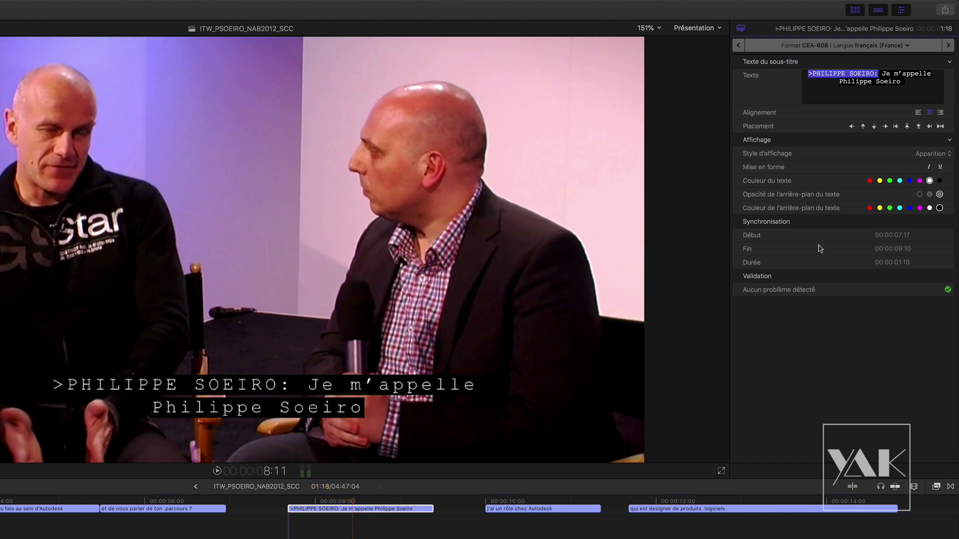
left_click(869, 180)
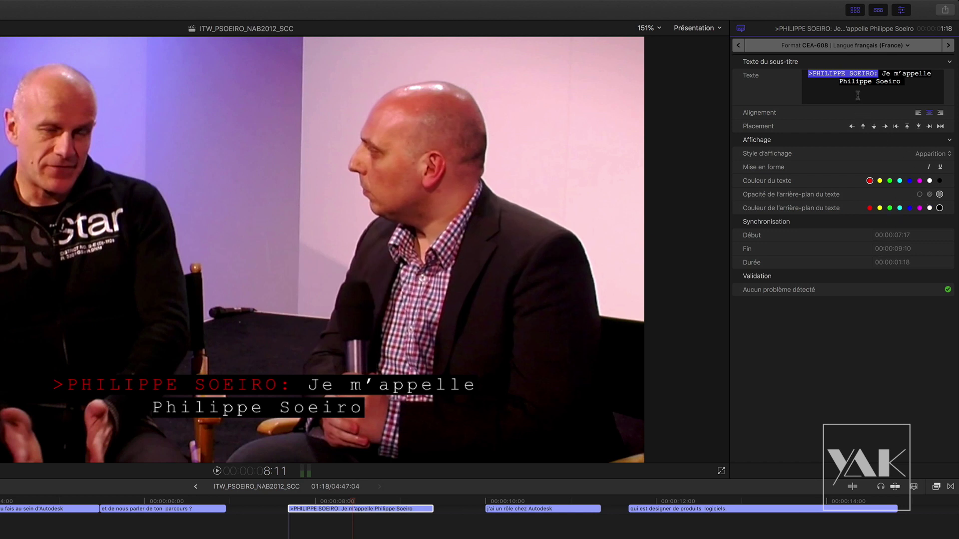
- Make the caption background semi-transparent and move to the j'ai un rôle chez Autodesk caption
left_click(891, 88)
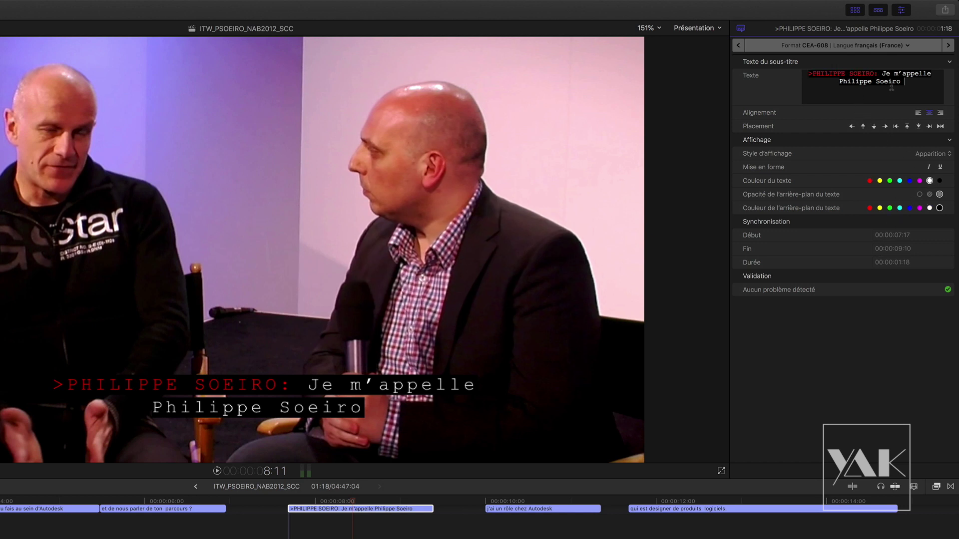
left_click(929, 195)
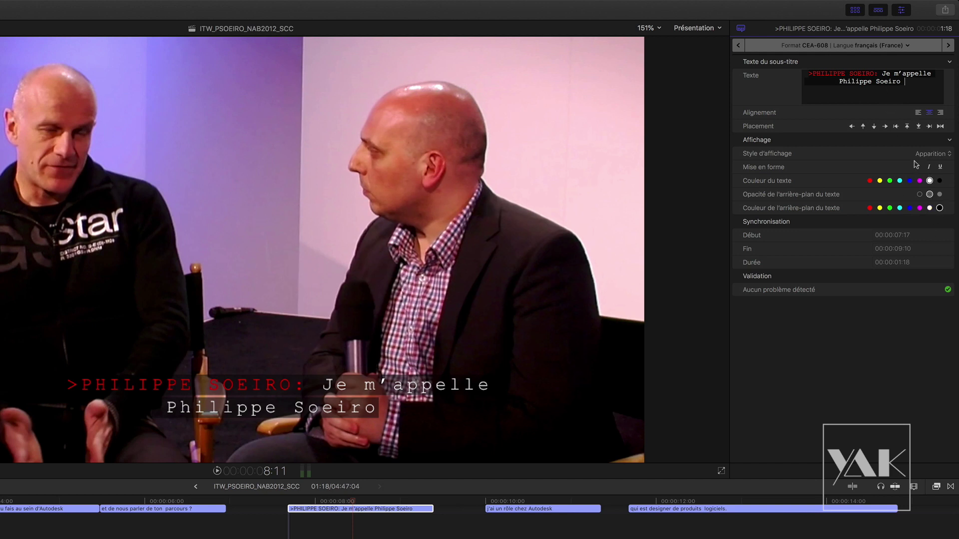
left_click(517, 501)
- Give the j'ai un rôle chez Autodesk caption magenta text on a green background
key("space")
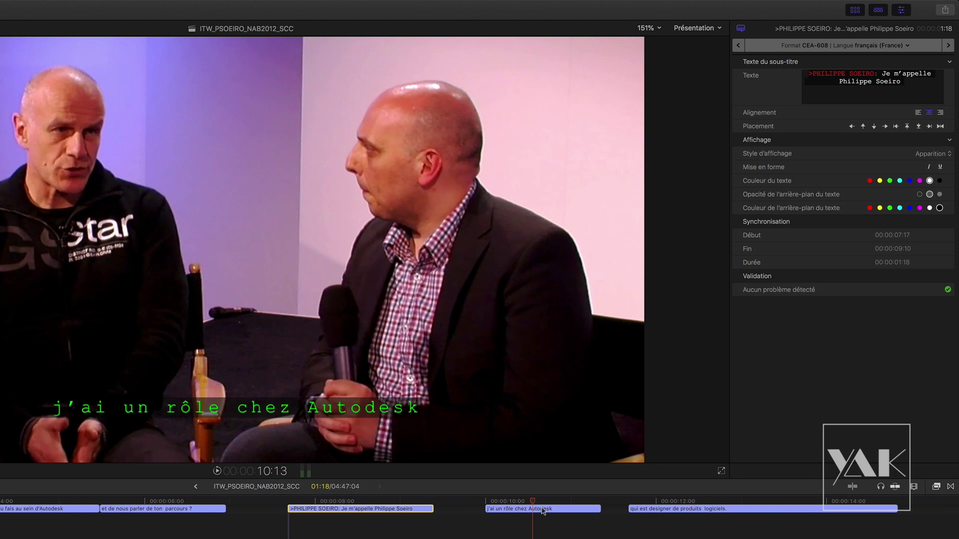
left_click(527, 510)
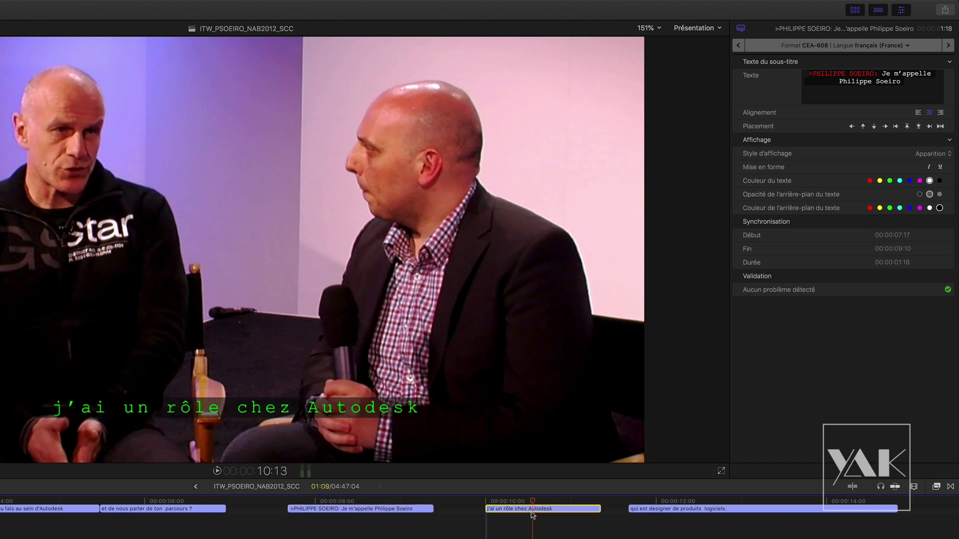
left_click(880, 181)
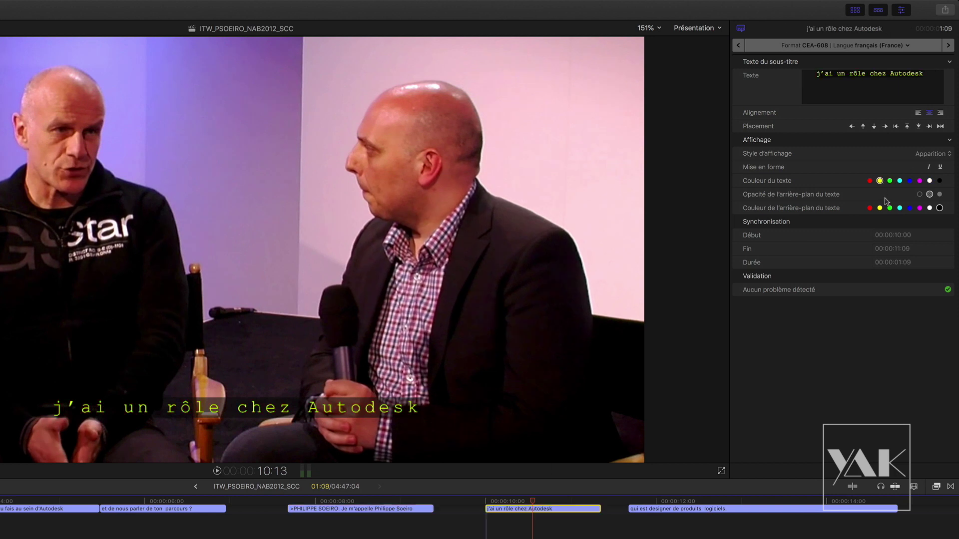
left_click(920, 181)
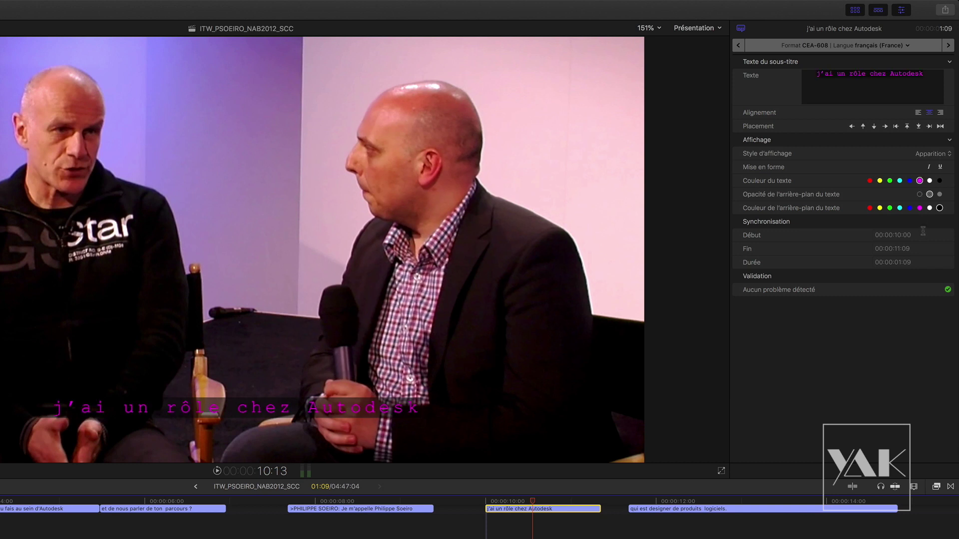
left_click(890, 208)
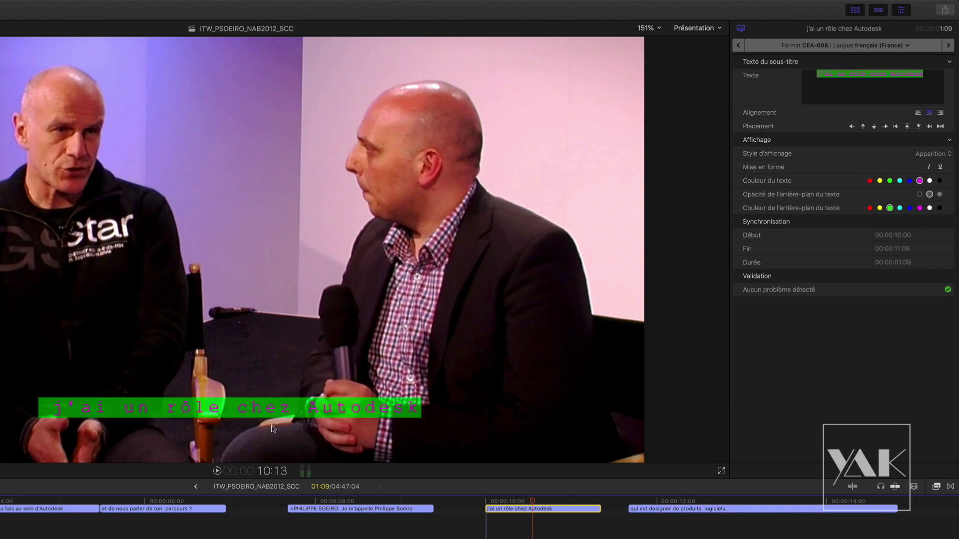
key("space")
left_click_drag(546, 502, 361, 501)
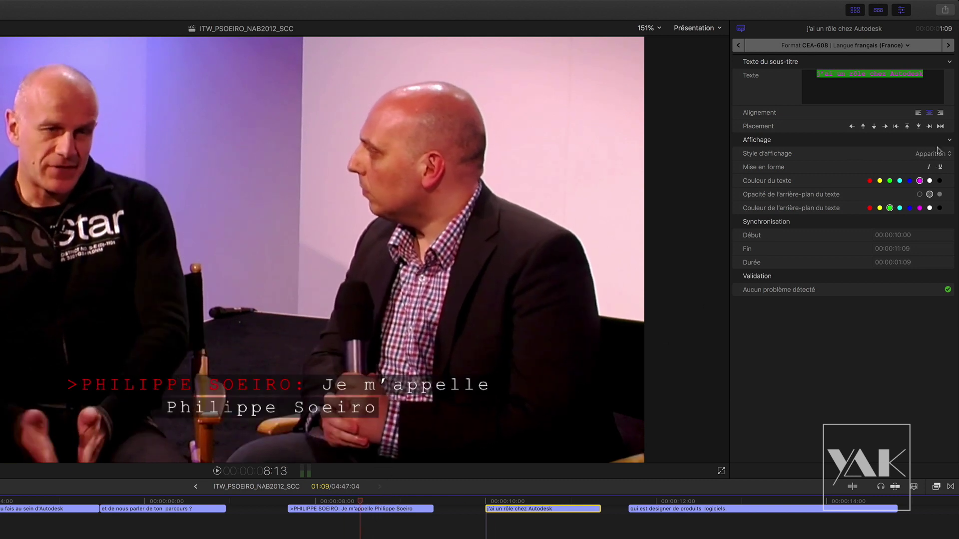
mouse_move(345, 502)
left_mouse_down()
mouse_move(73, 502)
mouse_move(75, 490)
mouse_move(189, 487)
mouse_move(74, 487)
mouse_move(328, 485)
mouse_move(361, 494)
left_mouse_up()
left_click(402, 509)
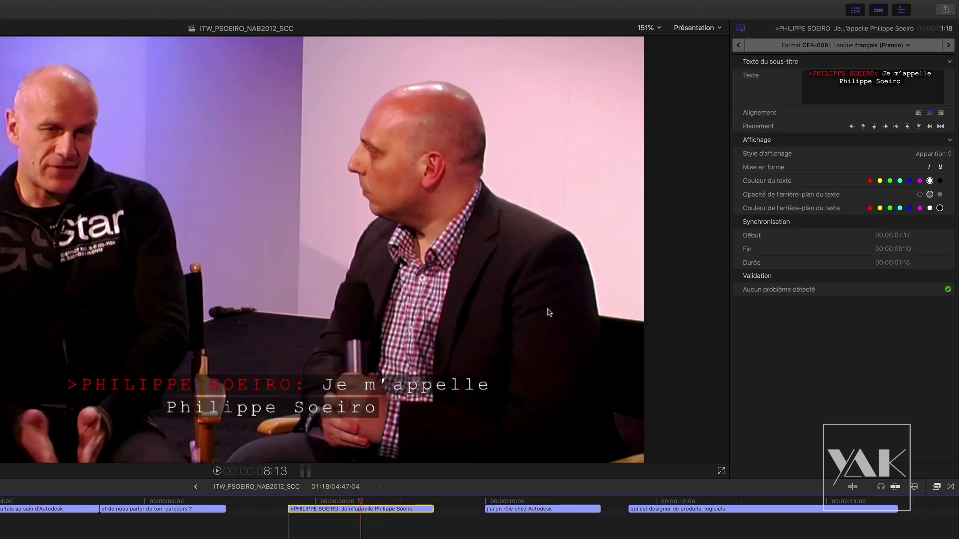
left_click(925, 156)
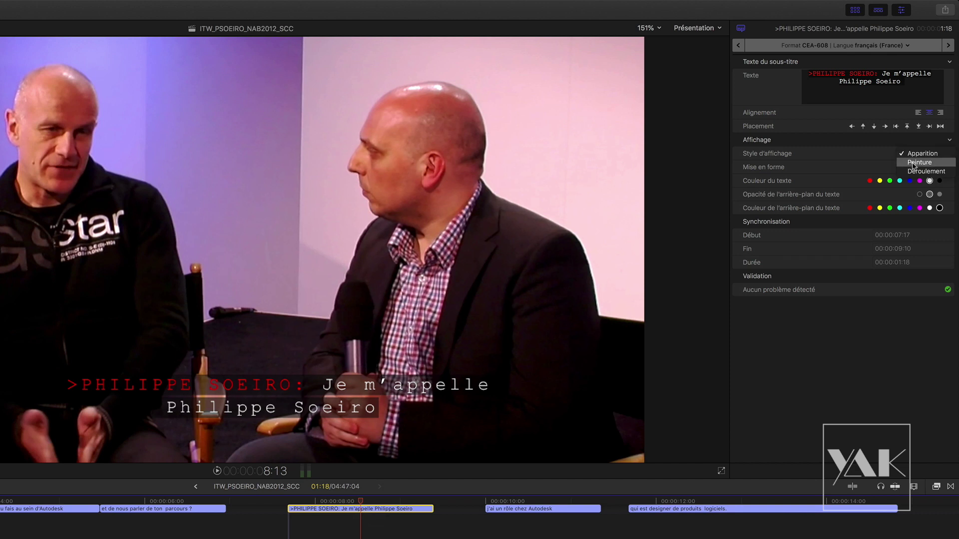
left_click(919, 162)
left_click(304, 508)
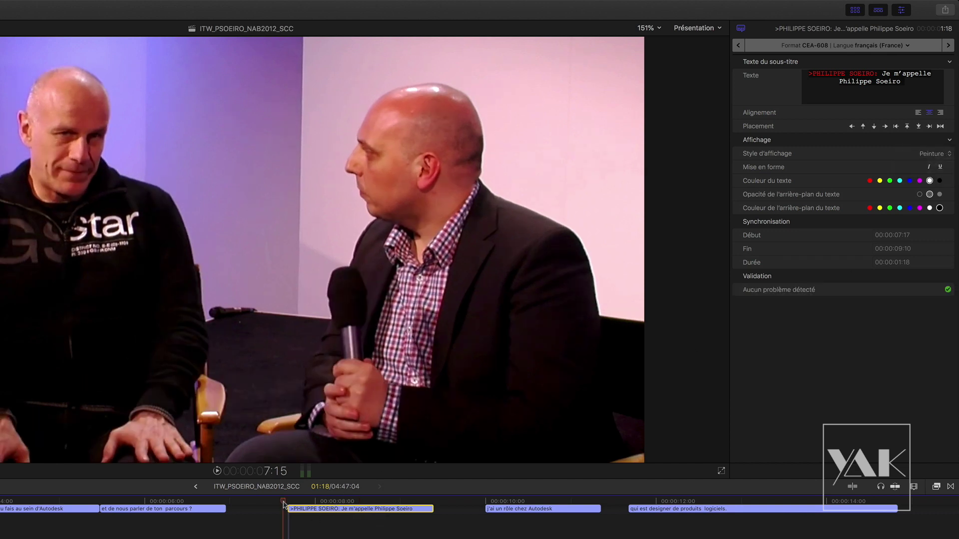
mouse_move(306, 509)
left_mouse_down()
mouse_move(392, 509)
mouse_move(311, 510)
left_mouse_up()
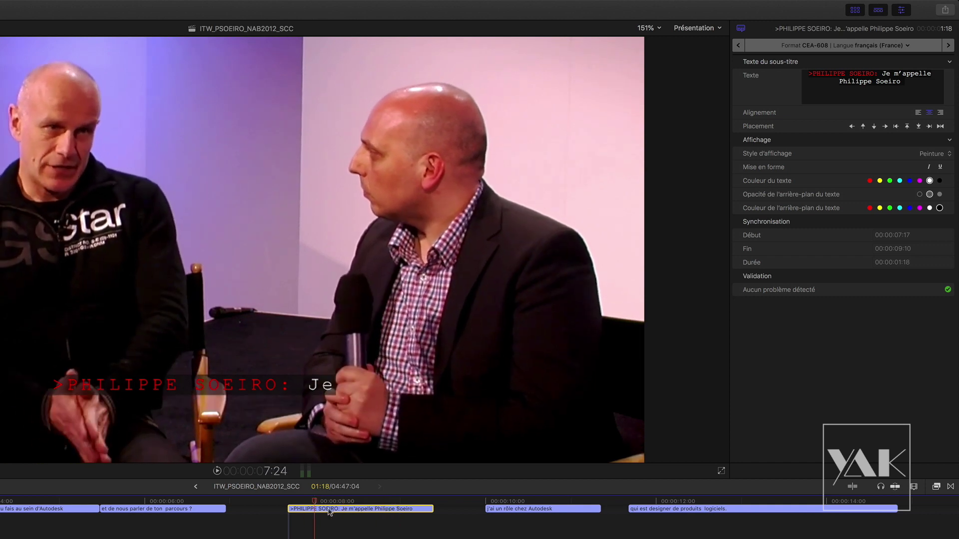
key("space")
- Switch to the Déroulement style, try 4 lines, set Lignes back to 2, and preview
left_click(929, 158)
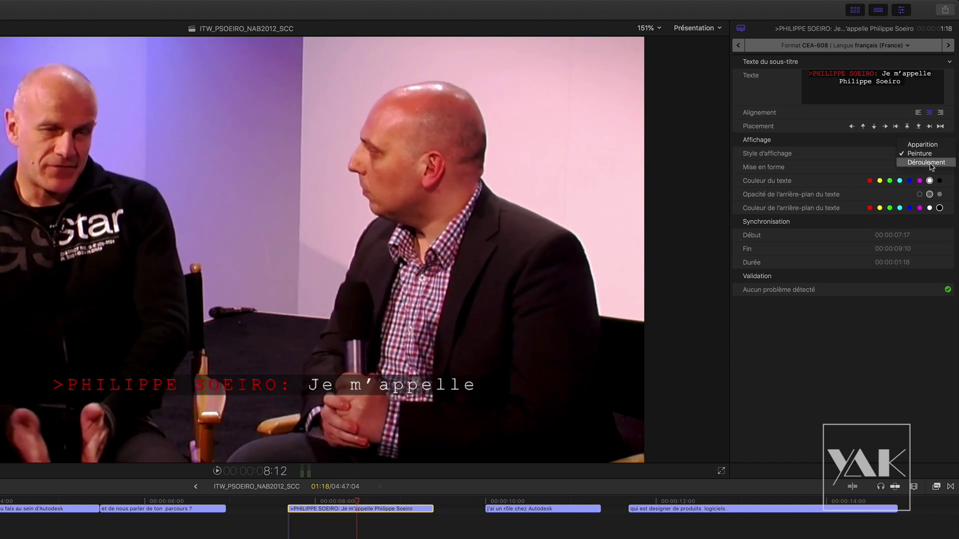
left_click(926, 162)
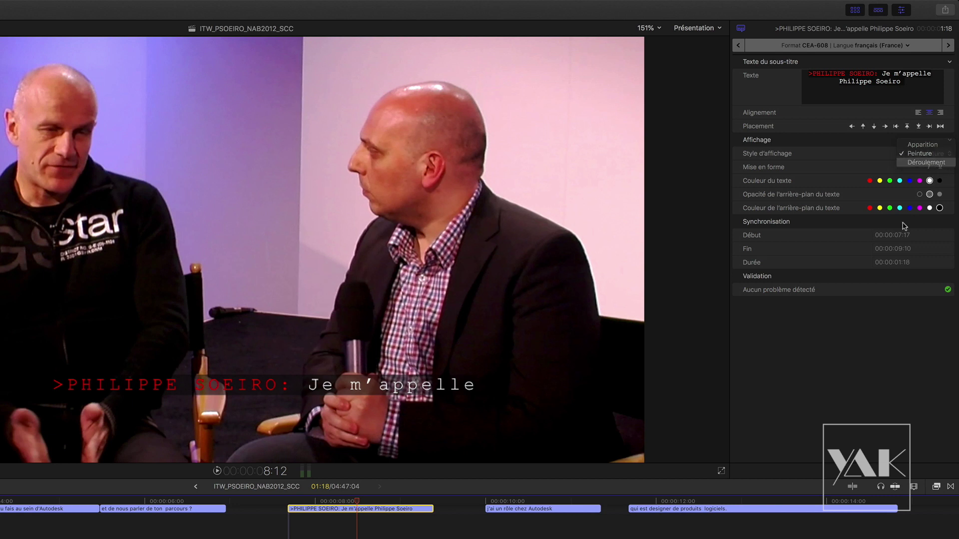
left_click(323, 509)
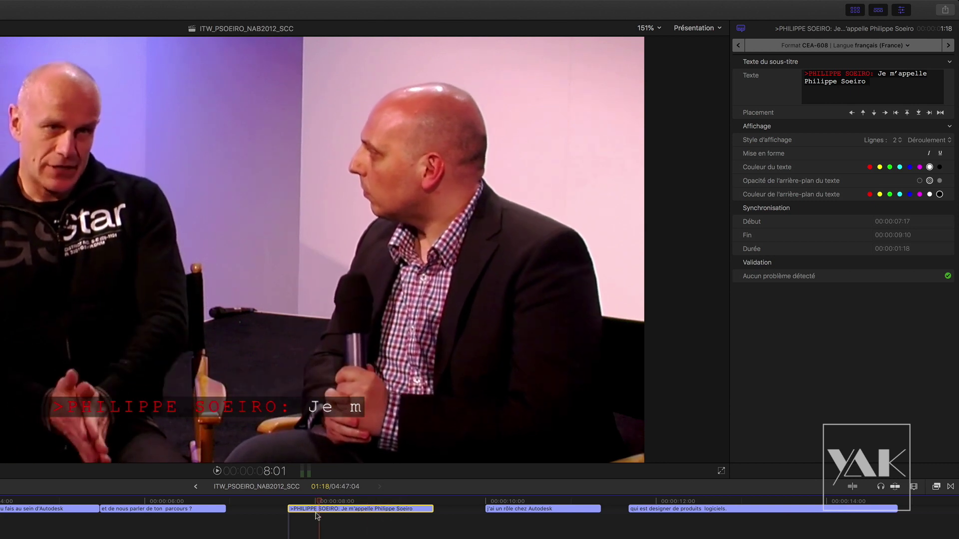
left_click(362, 512)
left_click(901, 143)
left_click(901, 145)
left_click(900, 144)
left_click(901, 123)
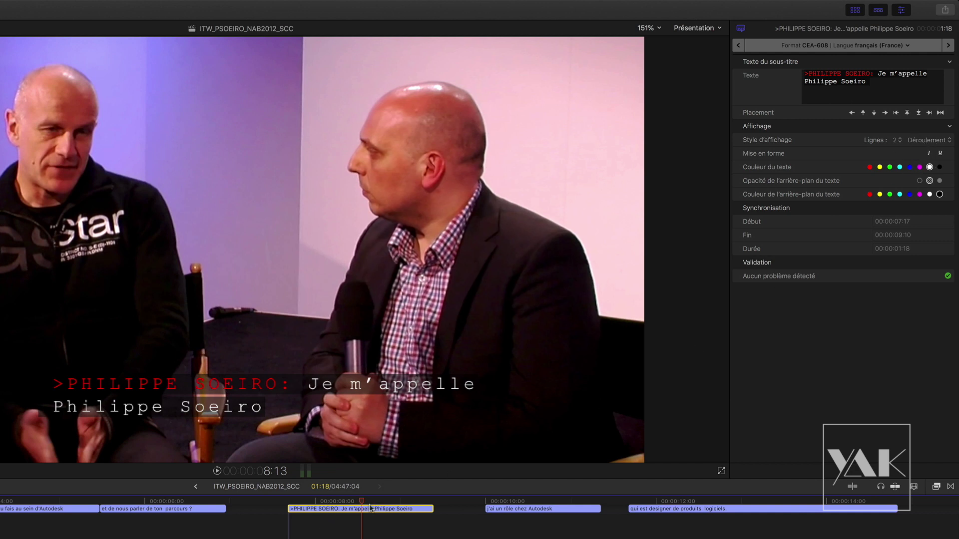
left_click(353, 505)
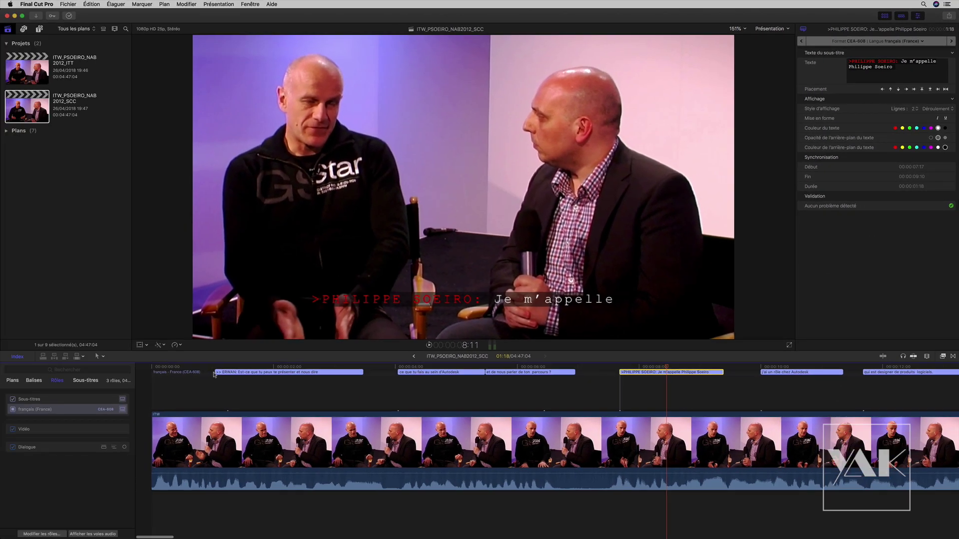
- Drag the ERWAN caption later to start at 00:00:01:05, then check it plays correctly
key("Home")
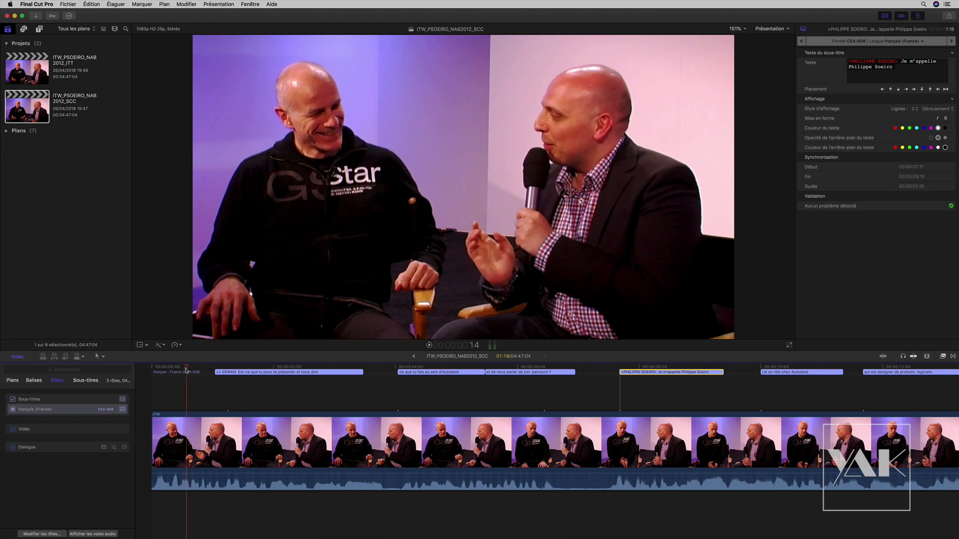
left_click_drag(215, 373, 191, 381)
left_click(192, 381)
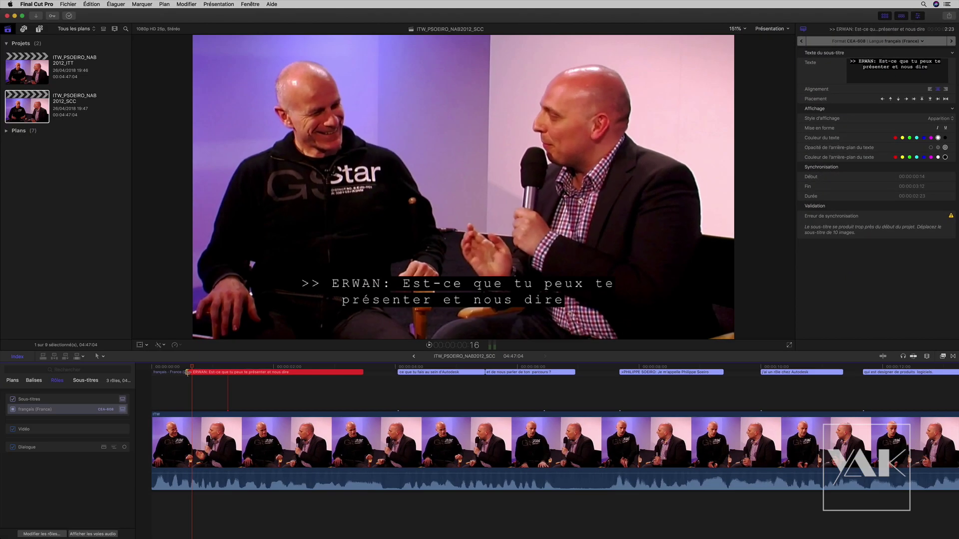
left_click_drag(192, 373, 232, 374)
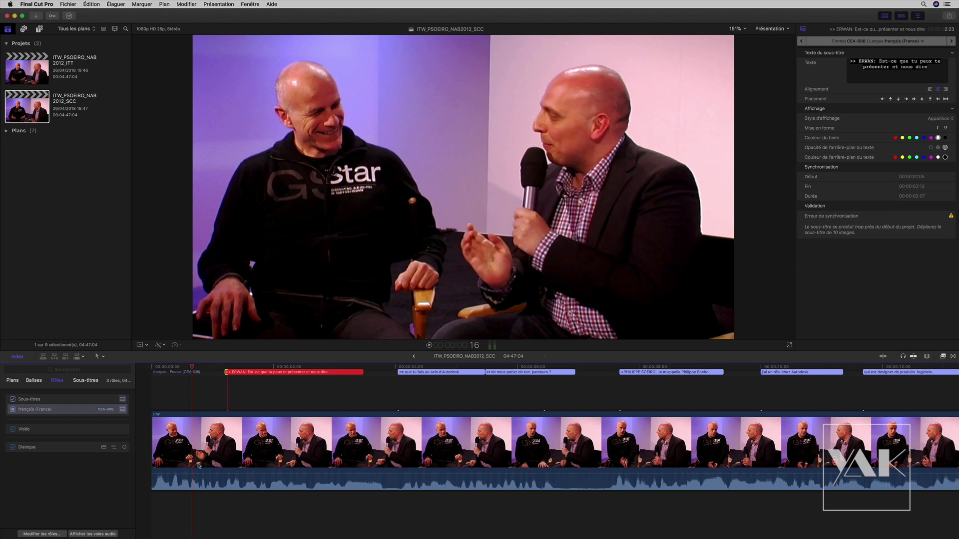
key("space")
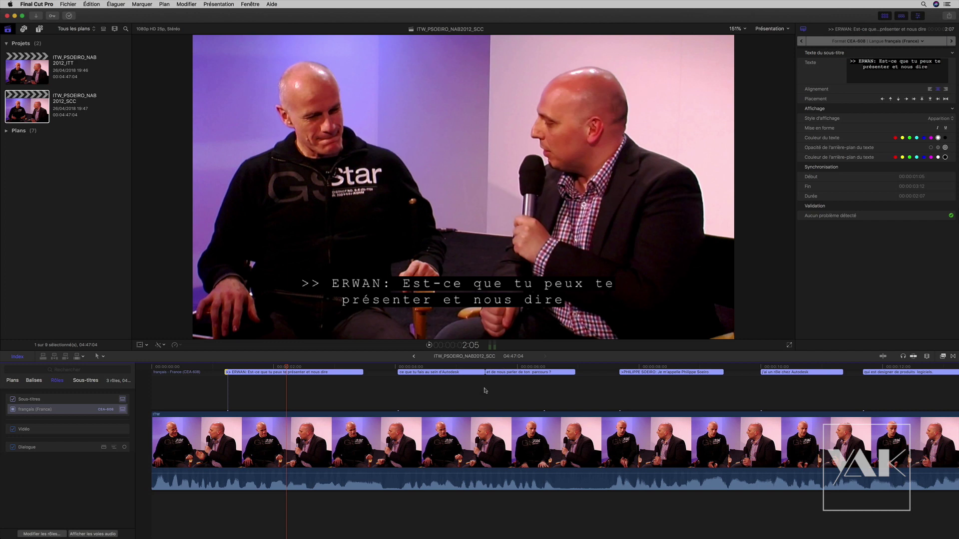
- Skim through the captions, fit the whole project in view, and return to about 20 seconds
left_click(434, 366)
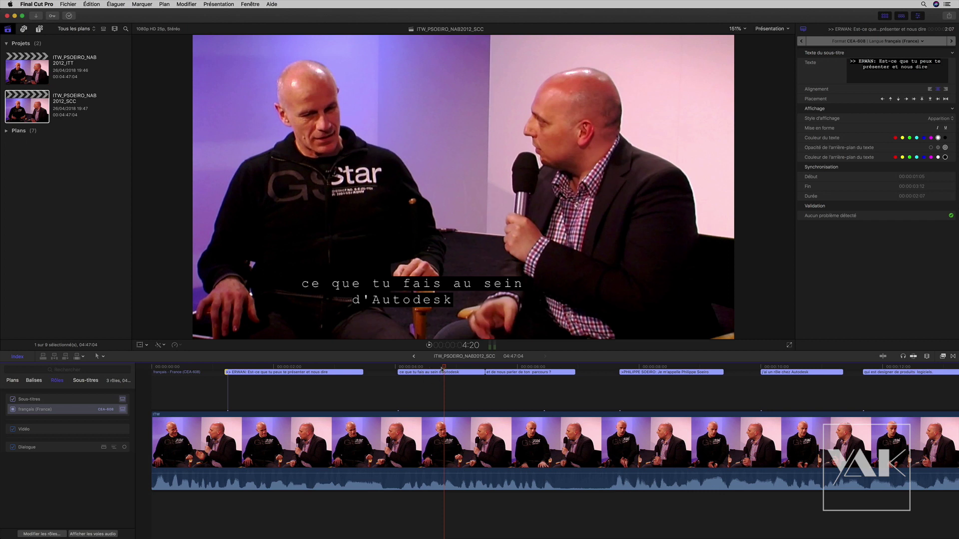
left_click_drag(448, 369, 484, 393)
key("space")
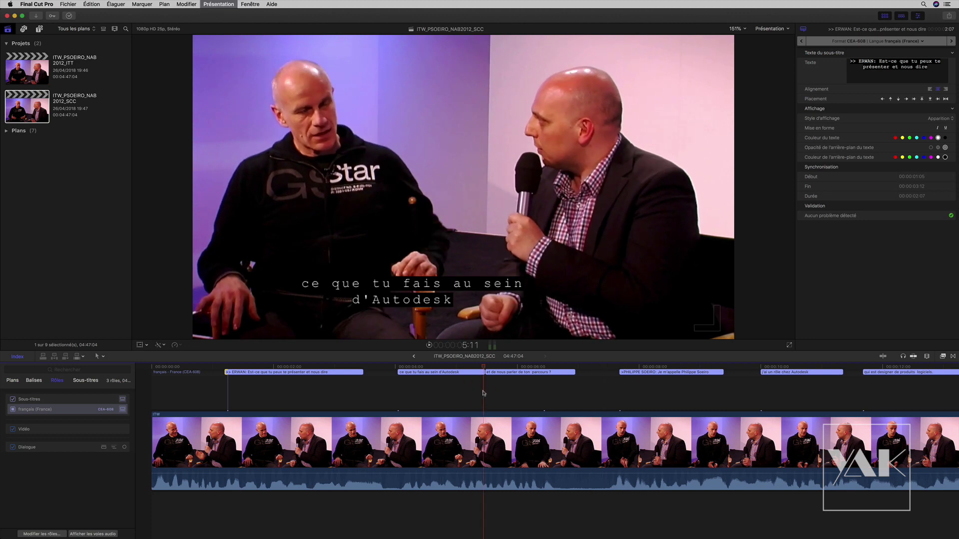
left_click_drag(241, 370, 276, 370)
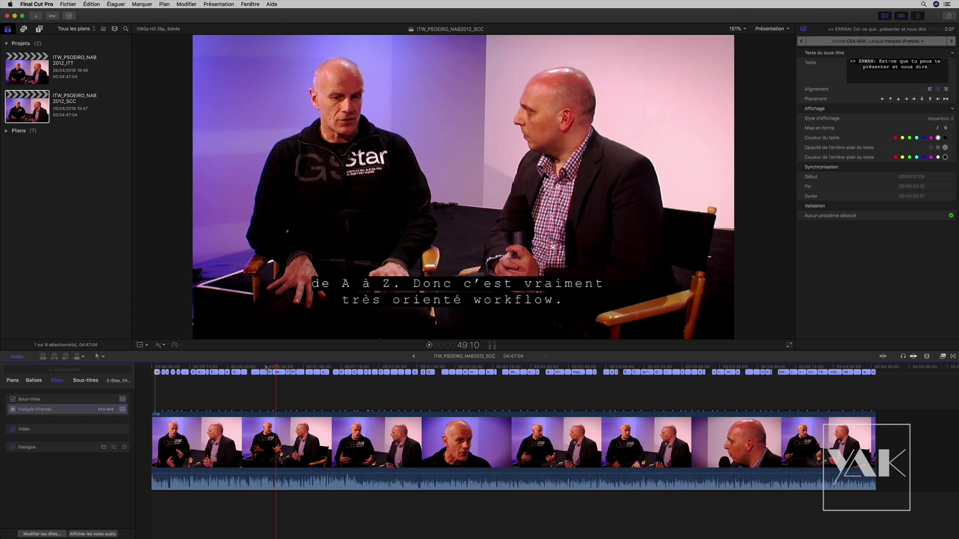
left_click_drag(266, 370, 200, 371)
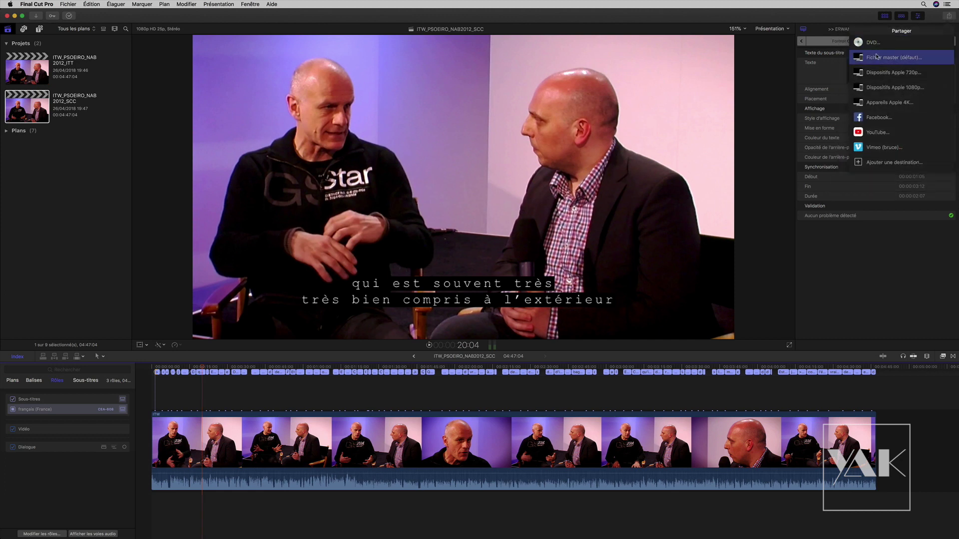
- Start a master file export, review its settings, and embed CEA-608 captions in français (France)
left_click(880, 58)
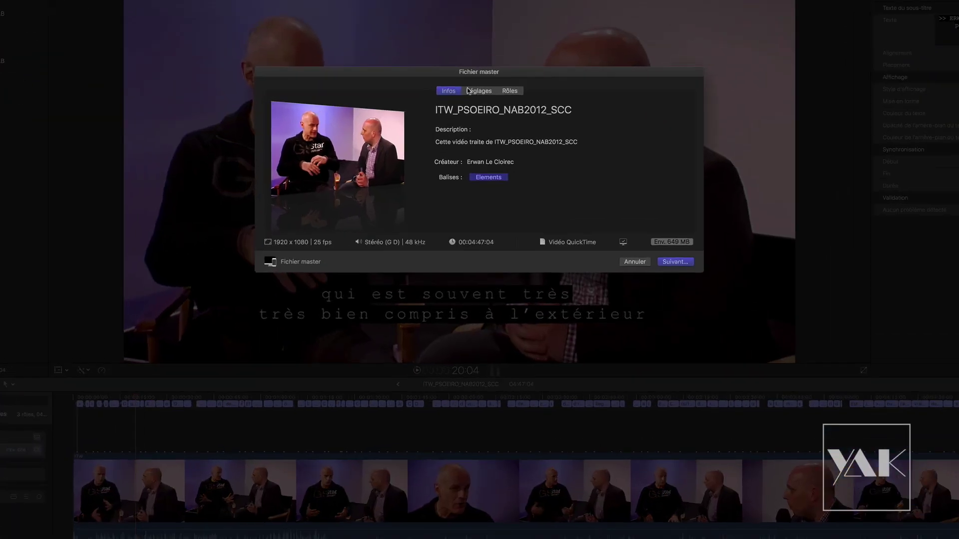
left_click(476, 50)
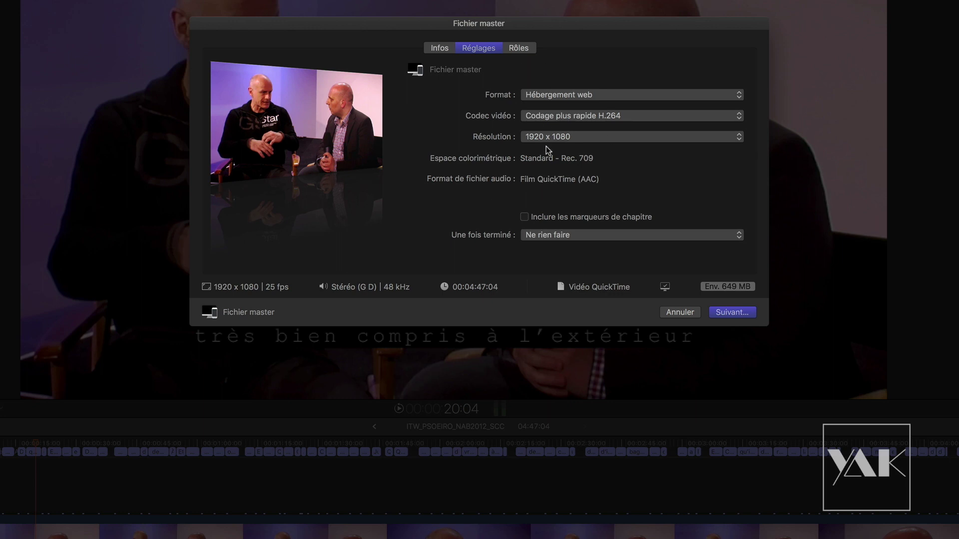
left_click(519, 49)
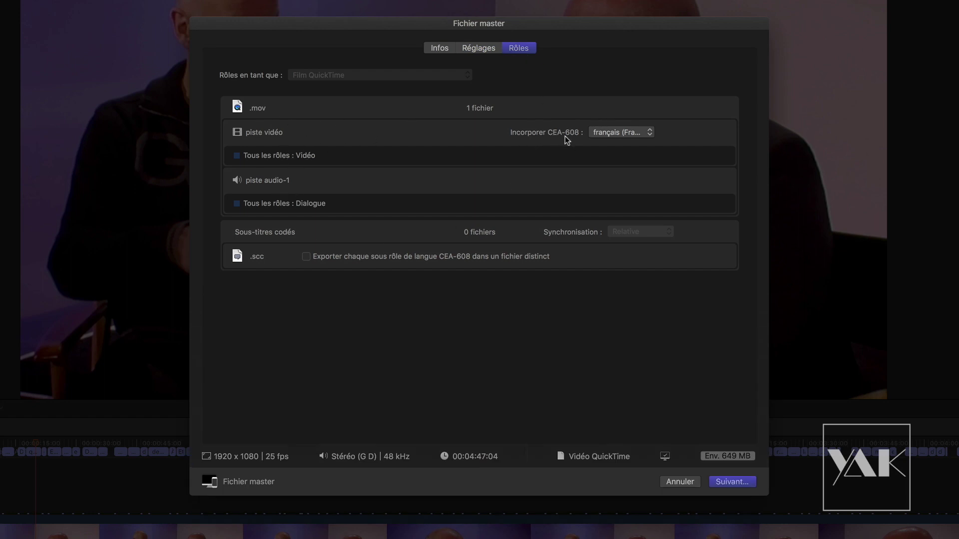
left_click(617, 132)
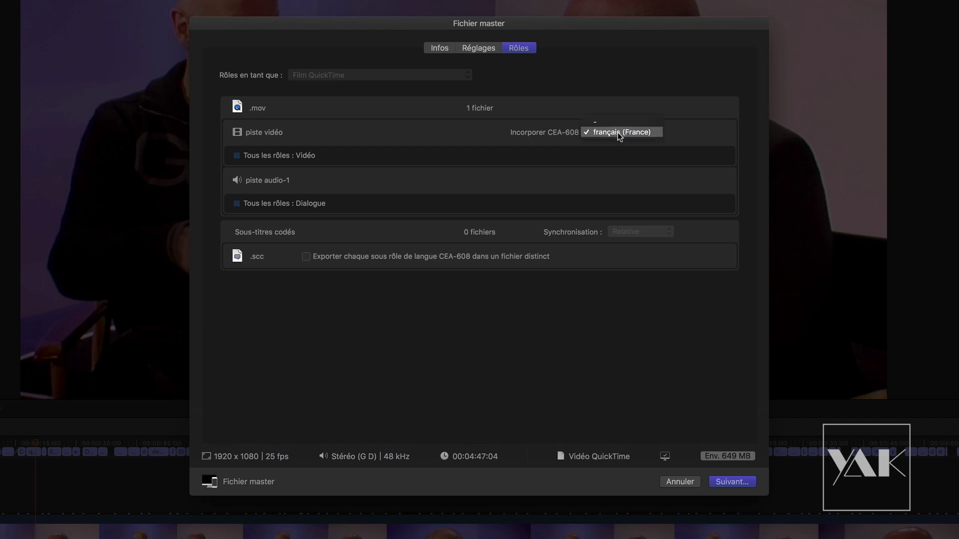
left_click(618, 133)
left_click(620, 133)
left_click(613, 133)
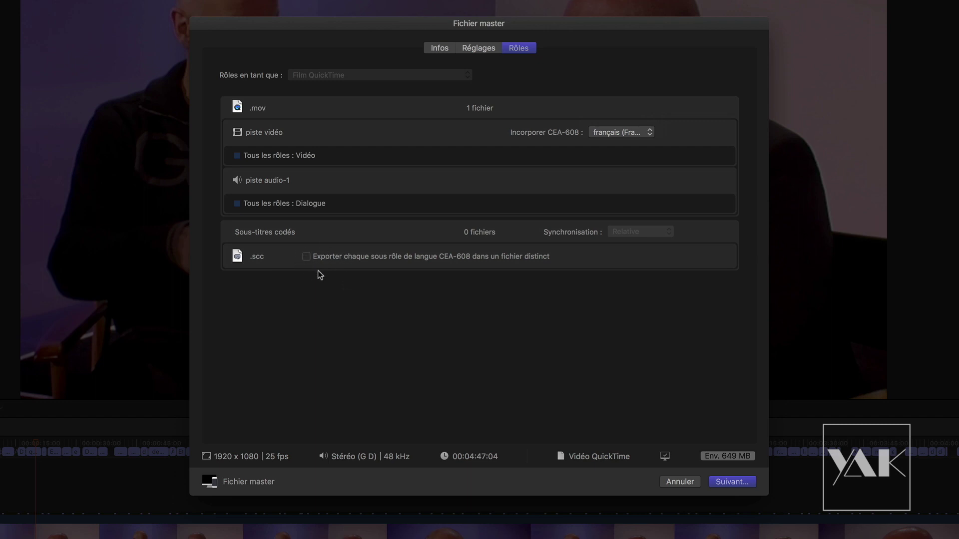
- Leave the separate SCC file off and save ITW_PSOEIRO_NAB2012_SCC to the desktop
left_click(306, 257)
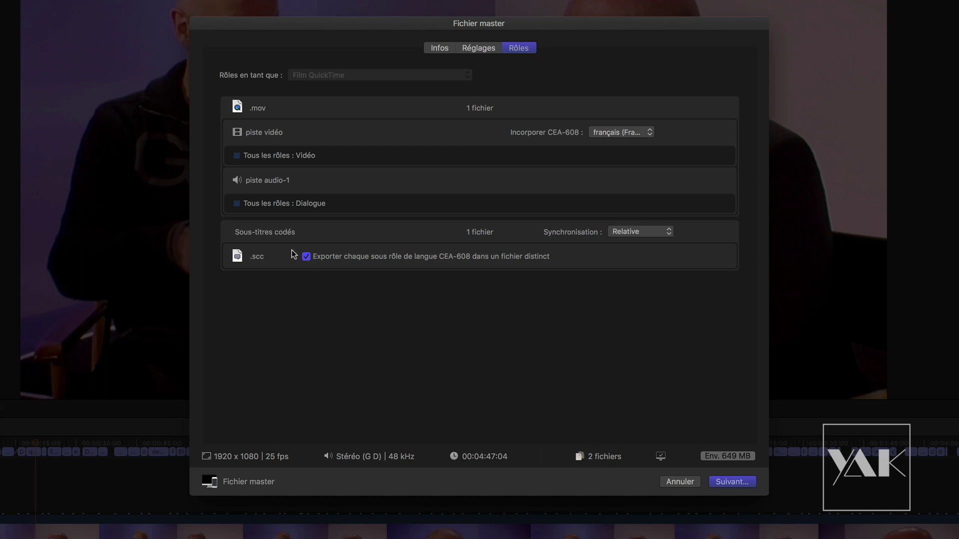
left_click(306, 257)
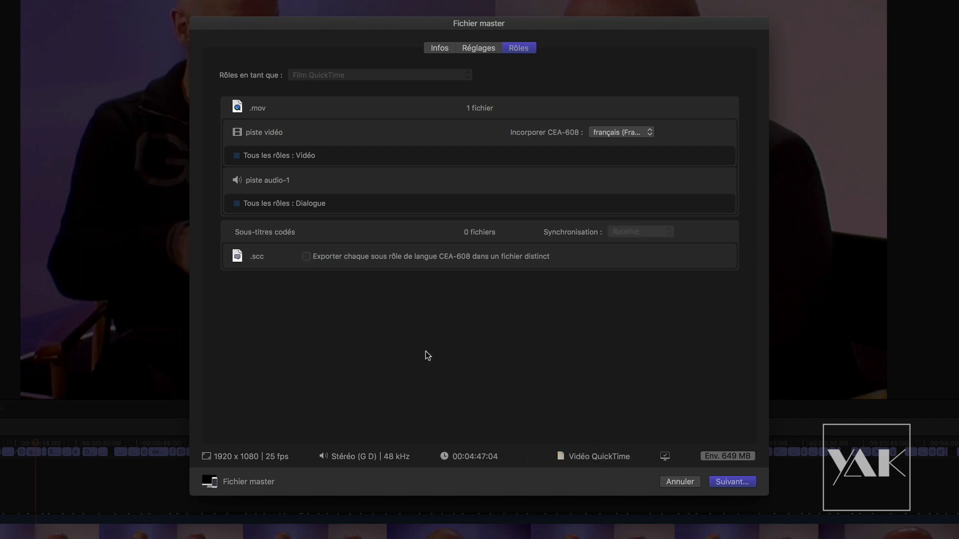
left_click(730, 482)
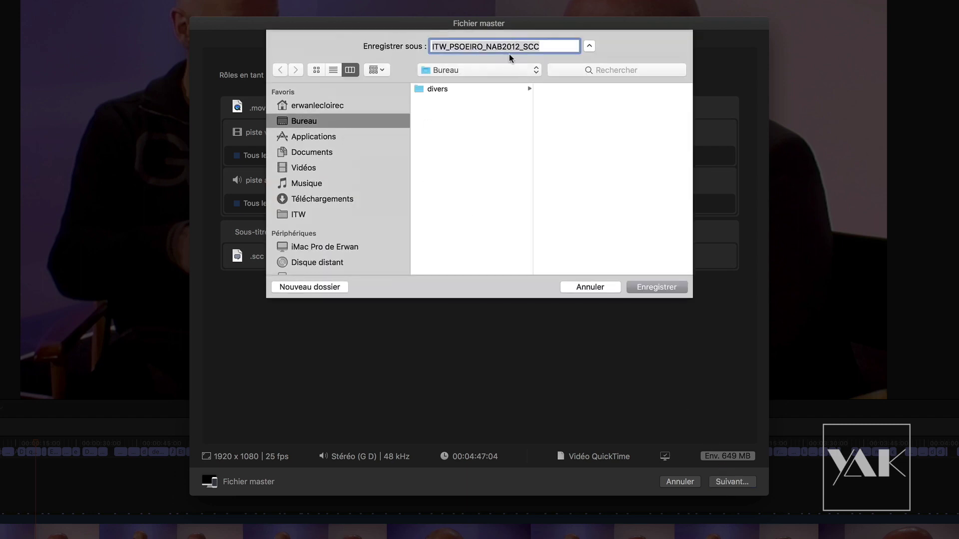
left_click(652, 288)
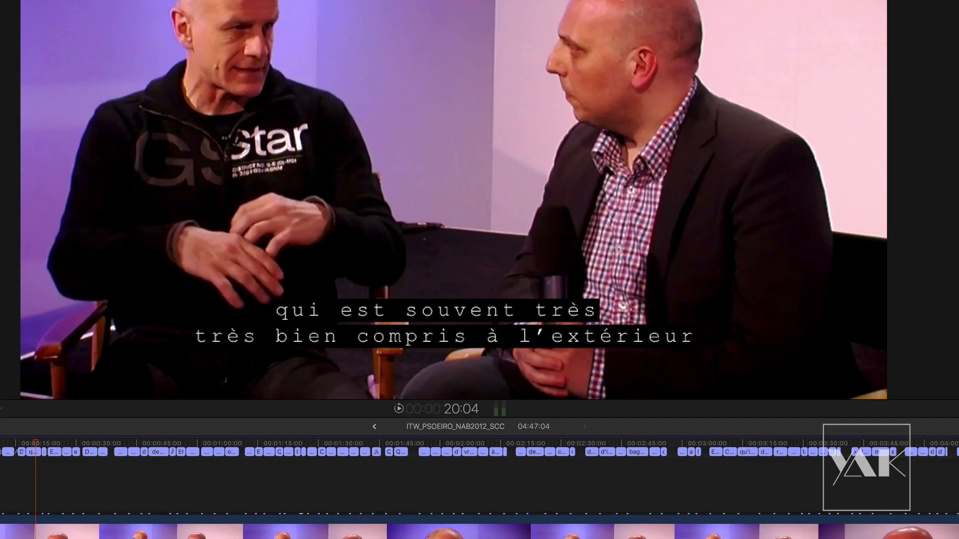
- Show Background Tasks and expand the Partage task to watch the export progress
key("super+9")
left_click_drag(585, 73, 331, 67)
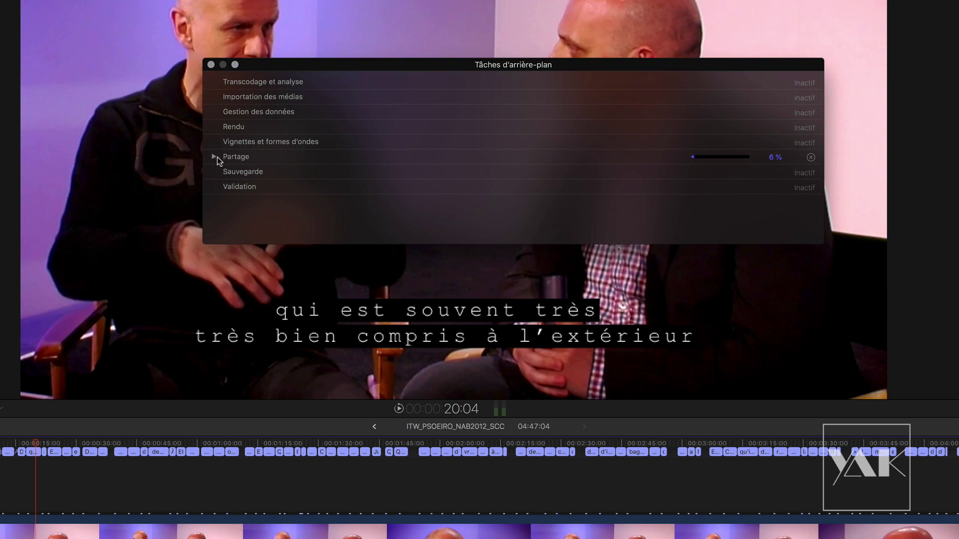
left_click(215, 156)
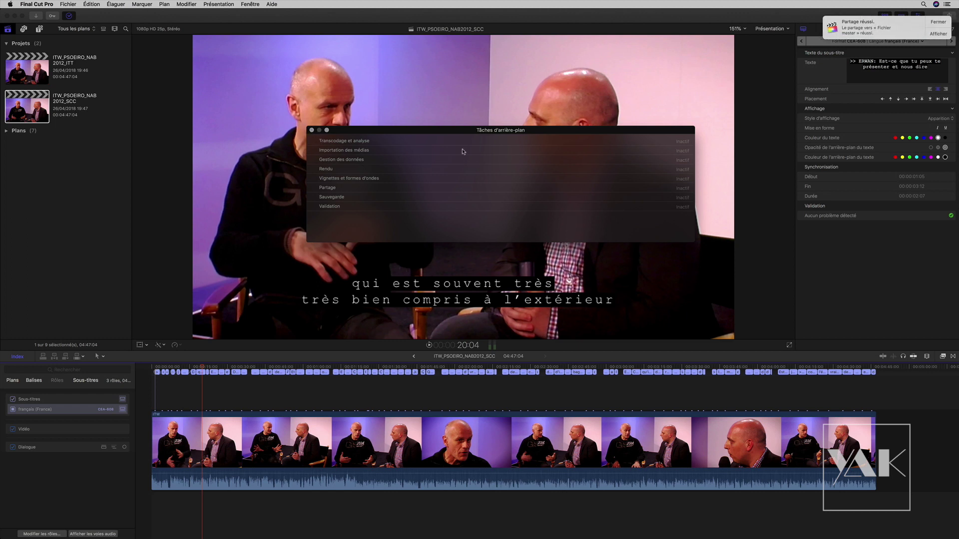
- Open the exported ITW_PSOEIRO_NAB2012_SCC.mov in QuickTime Player and position its window
double_click(416, 136)
left_click_drag(319, 46, 424, 100)
left_click_drag(425, 416, 429, 416)
left_click(134, 4)
- Play the exported movie and set Présentation > Sous-titres to Désactivé
left_click(479, 331)
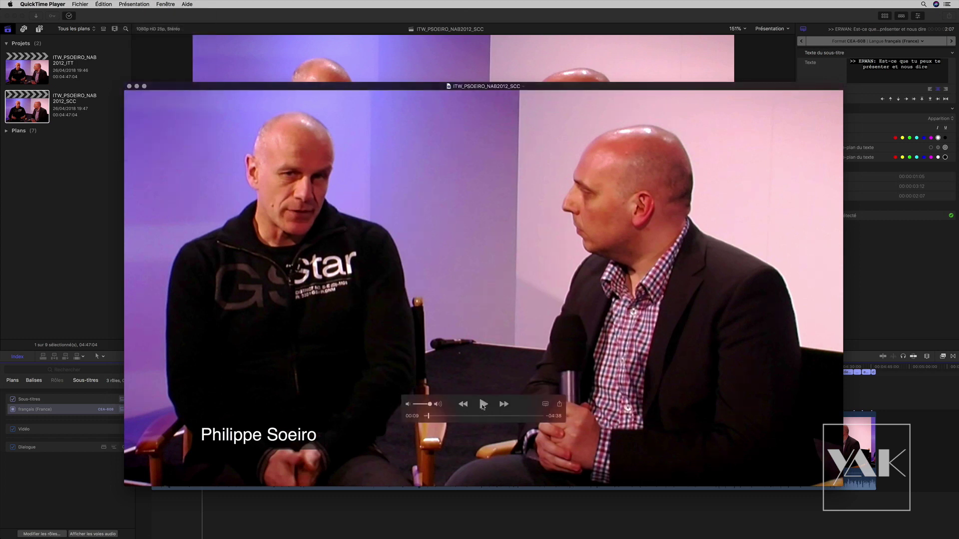
left_click(484, 405)
left_click(126, 4)
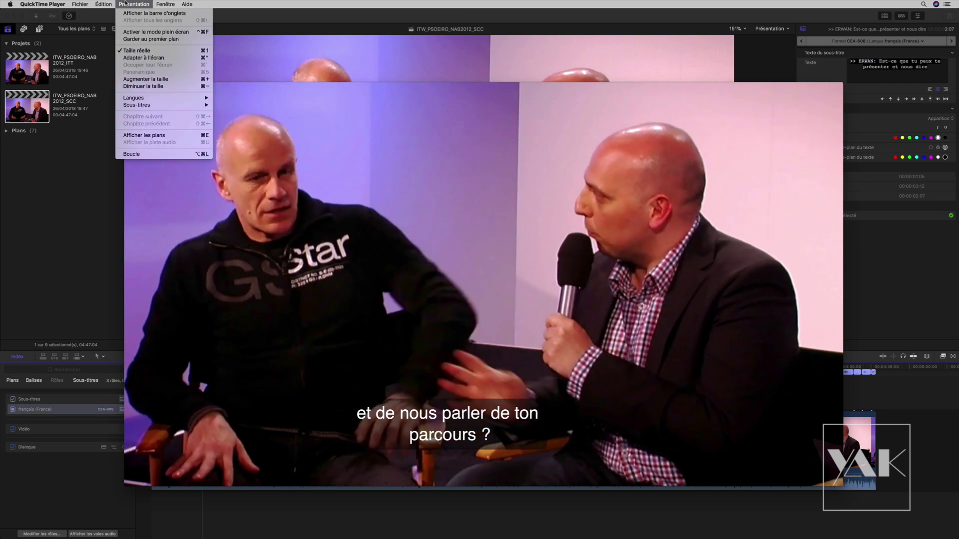
mouse_move(165, 105)
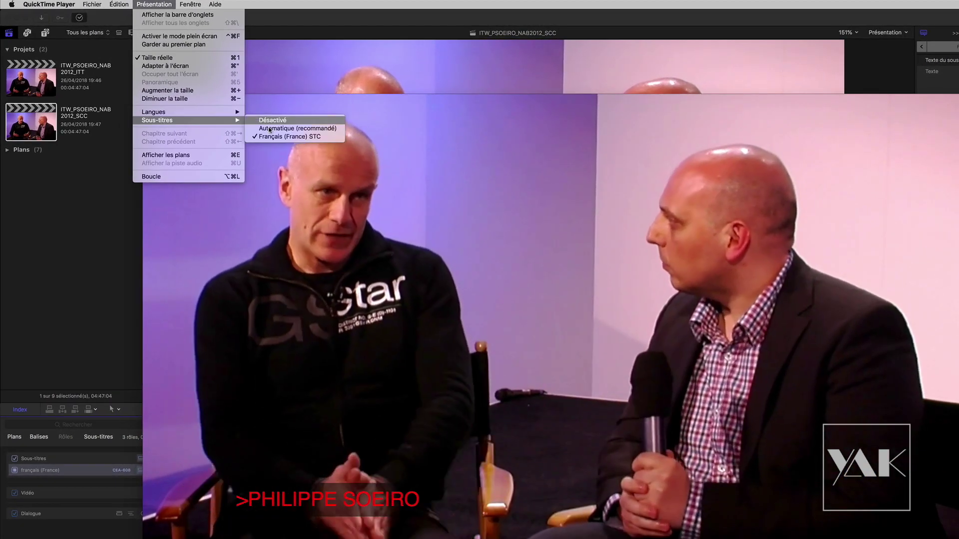
left_click(273, 121)
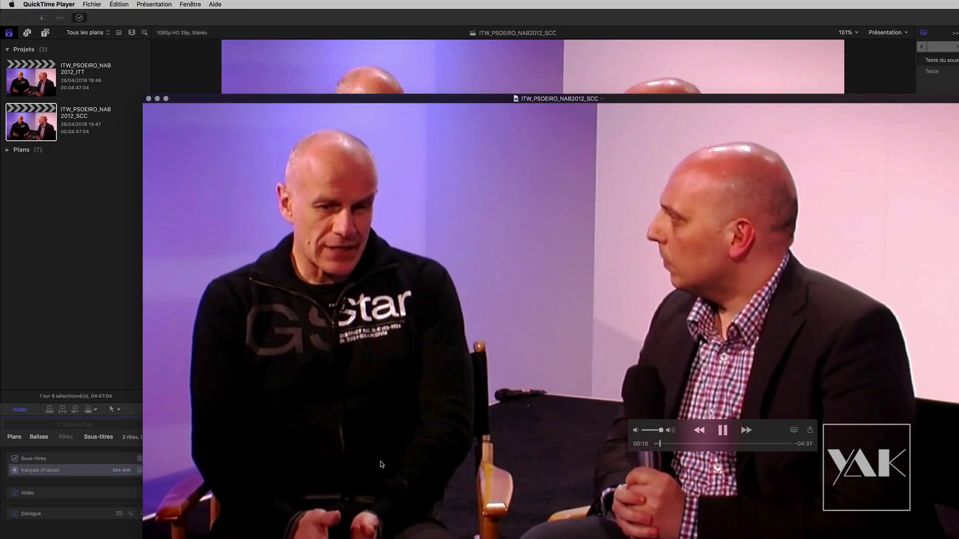
- Pause playback and rewind the movie to about 4 seconds
key("space")
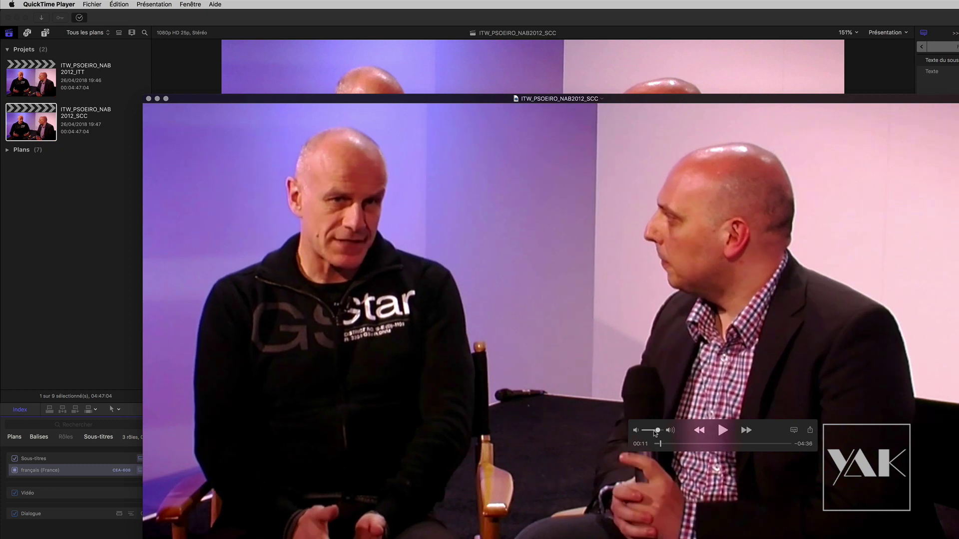
left_click_drag(658, 446, 673, 448)
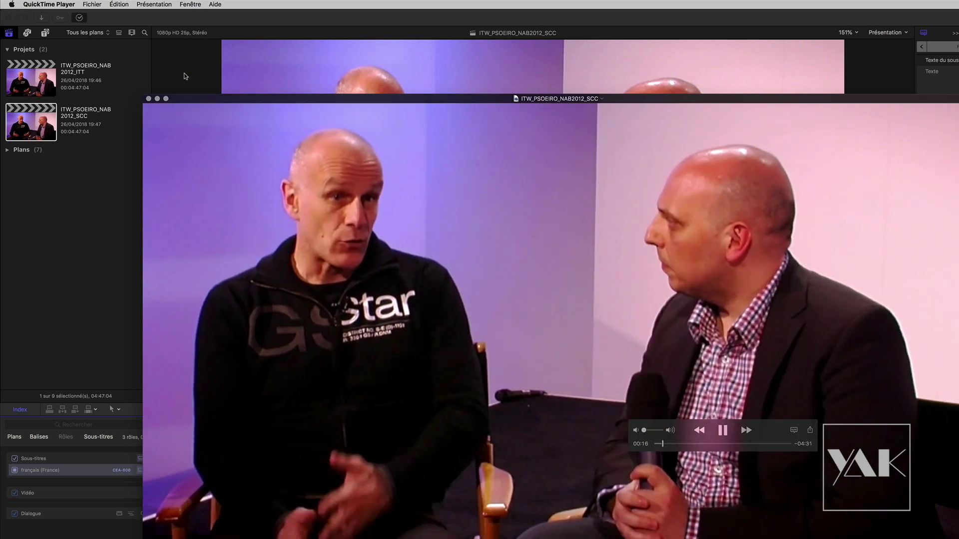
left_click(154, 4)
mouse_move(164, 121)
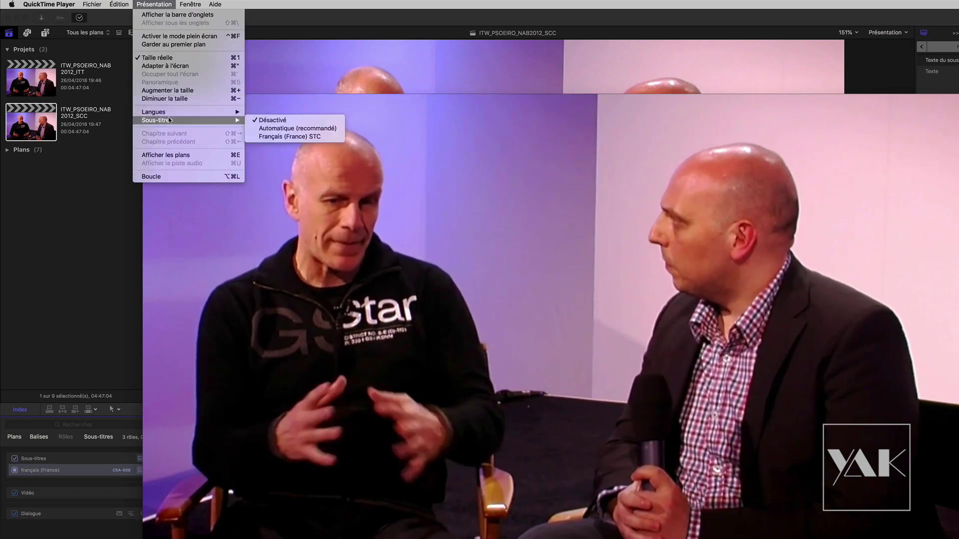
- Turn on Français (France) subtitles, rewind to the start, and play the interview to 00:30
left_click(285, 137)
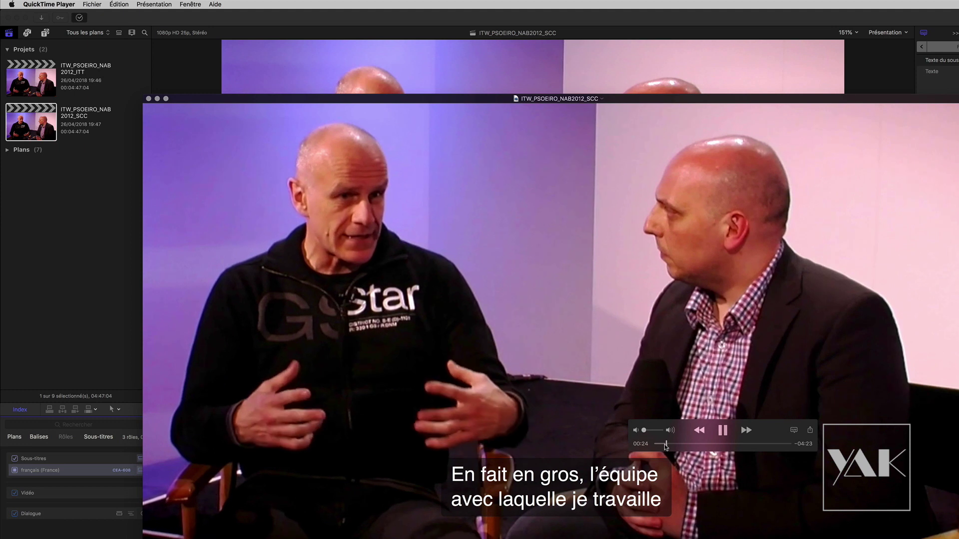
left_click_drag(666, 446, 635, 450)
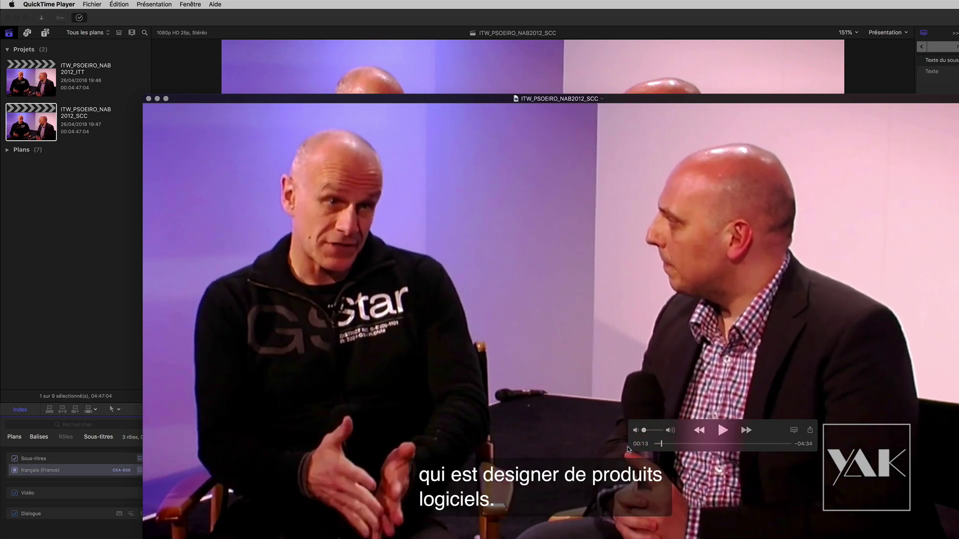
left_click_drag(660, 446, 658, 443)
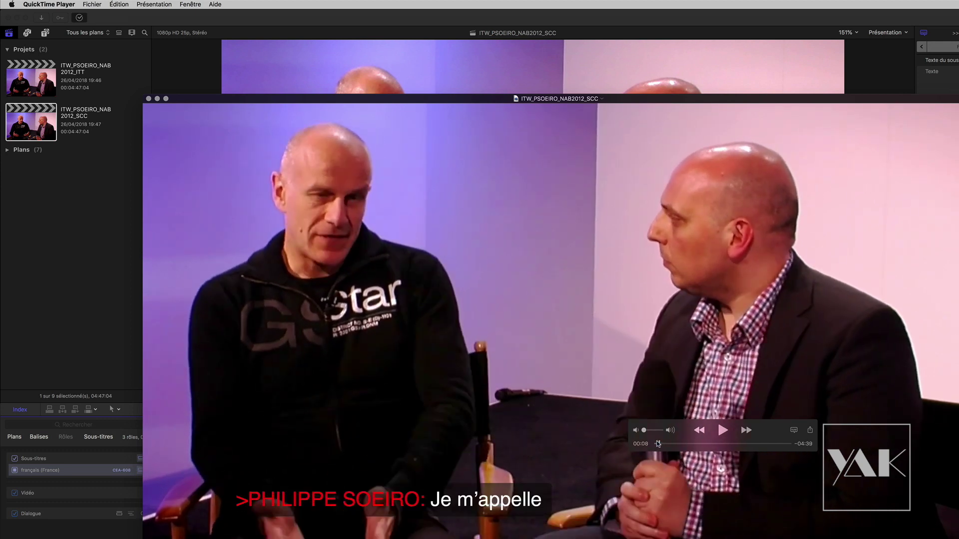
left_click(717, 432)
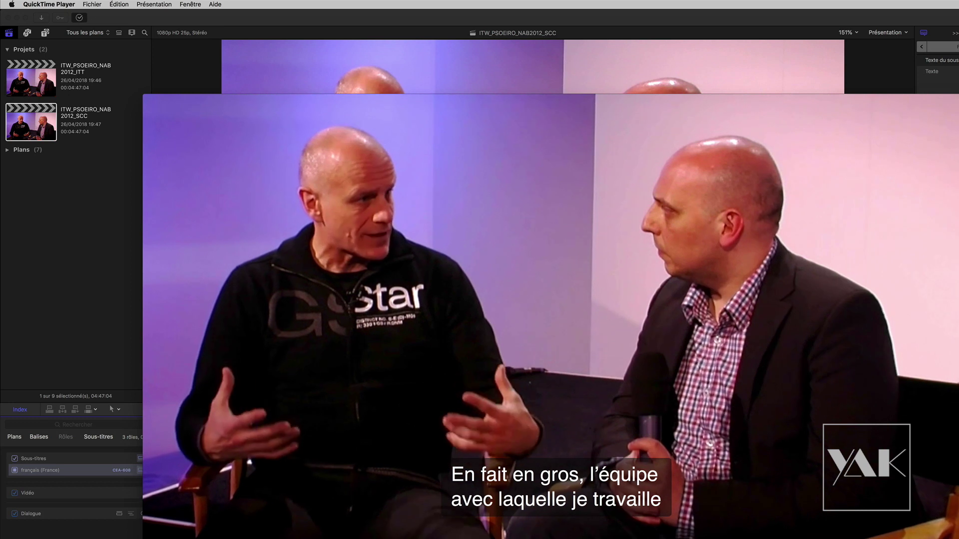
mouse_move(531, 513)
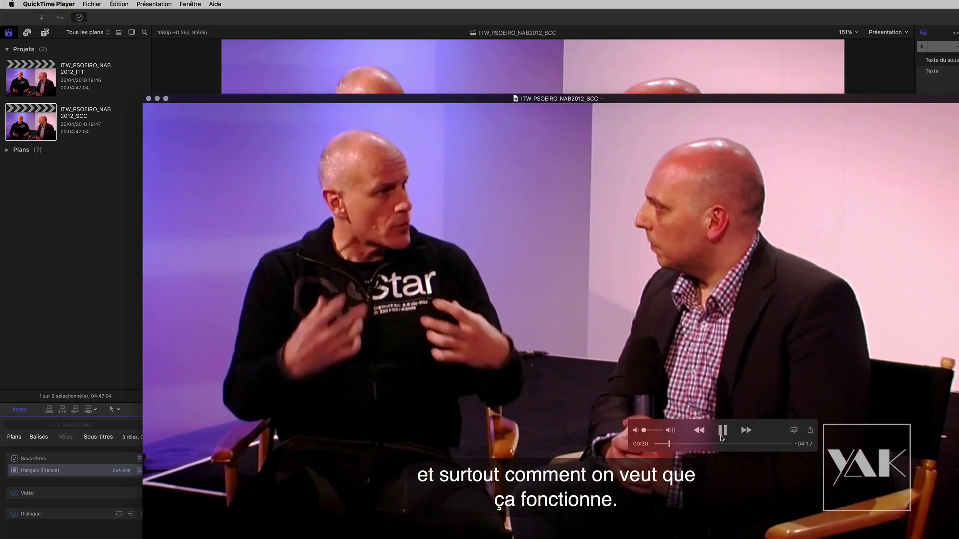
key("space")
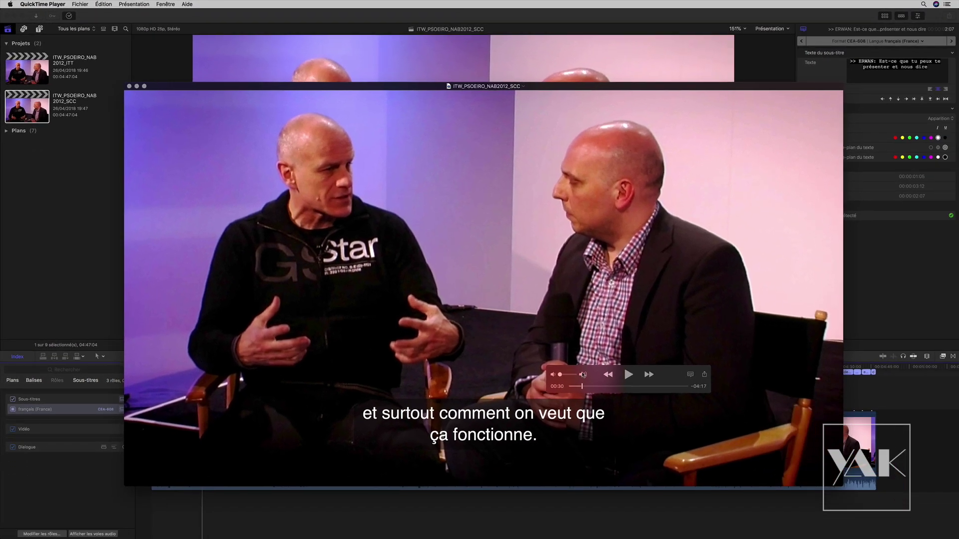
- Close the QuickTime movie, dismiss Background Tasks, and reselect the SCC project at about 2 seconds
left_click(128, 87)
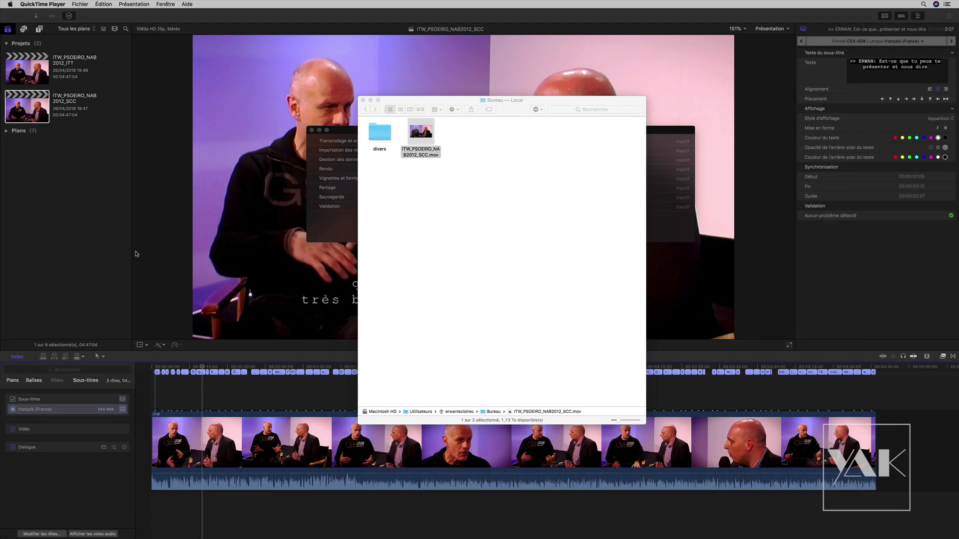
left_click(114, 251)
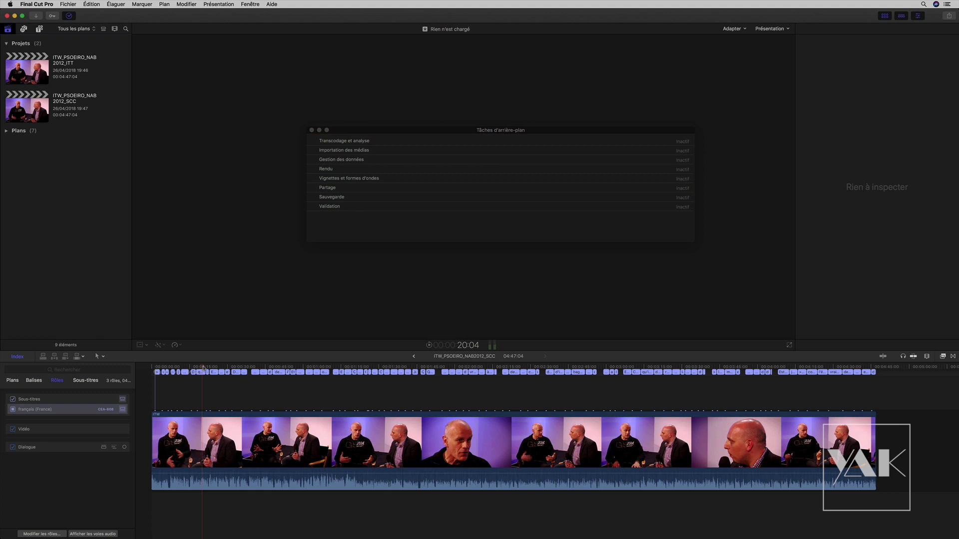
left_click(311, 130)
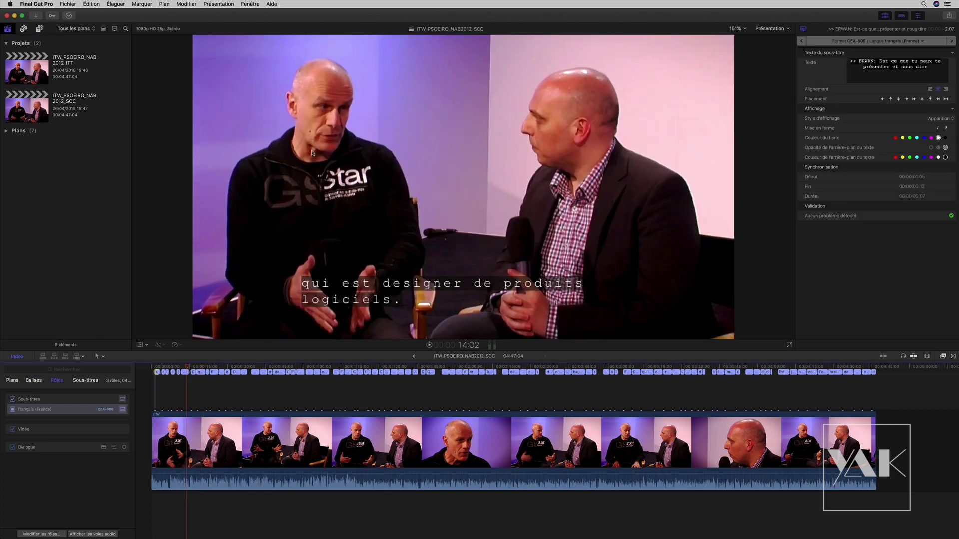
left_click(177, 377)
left_click_drag(174, 372, 145, 368)
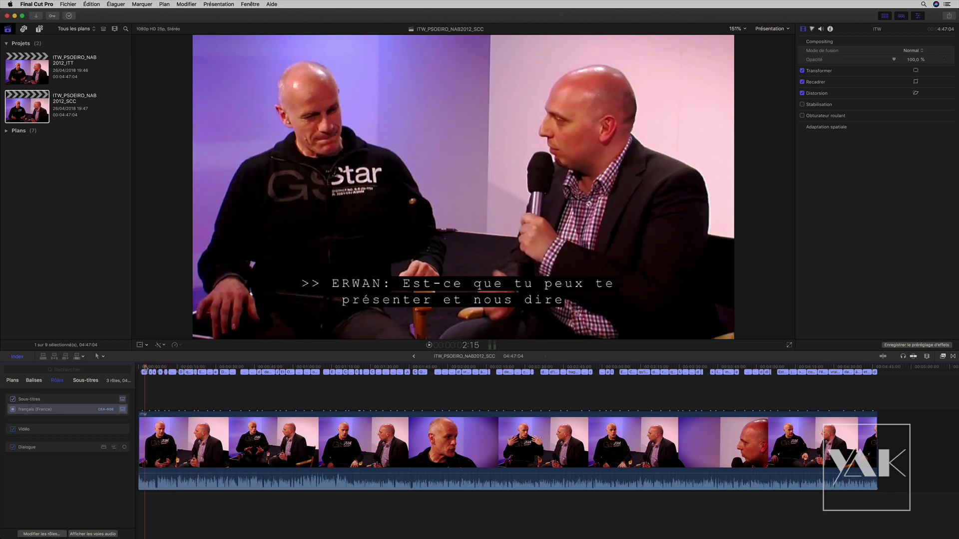
left_click(69, 5)
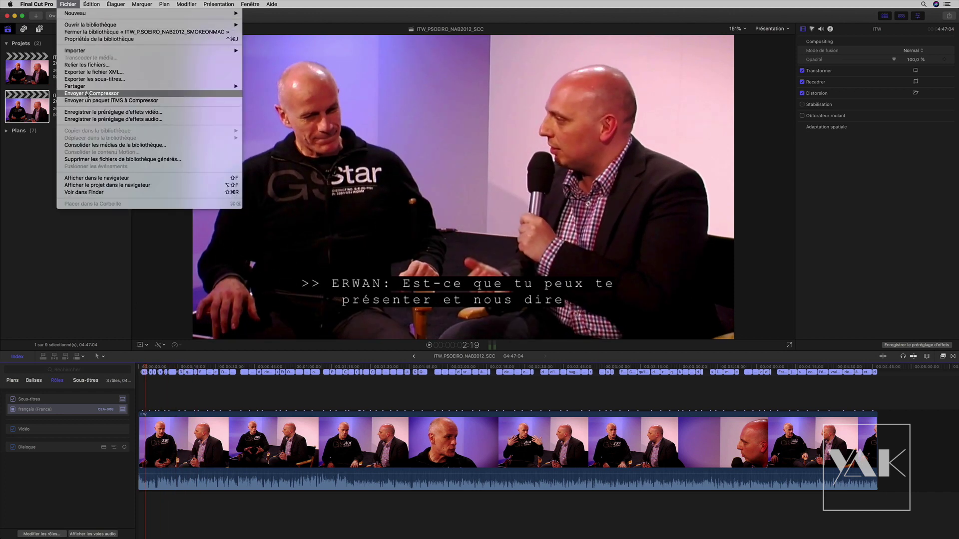
- Send the SCC project to Compressor and delete the ITT job from the batch
left_click(87, 93)
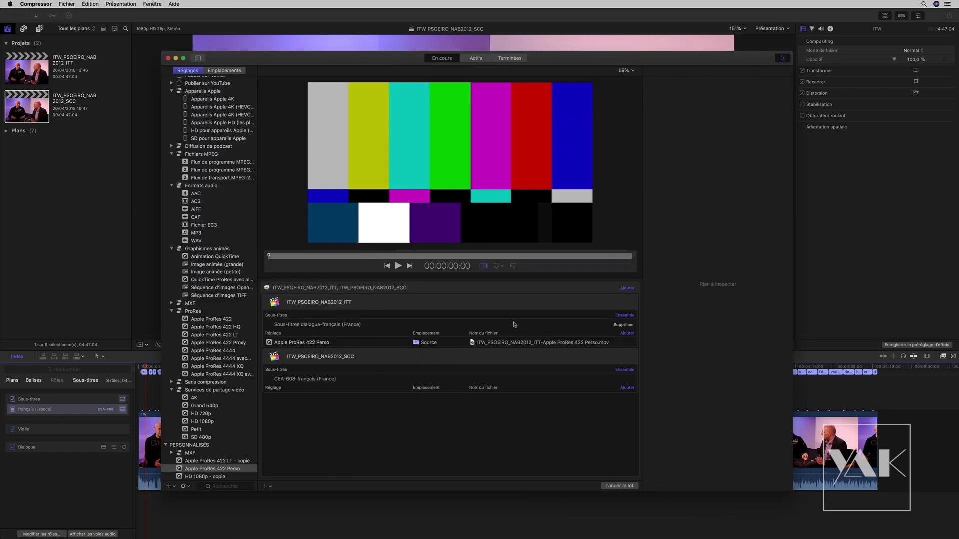
left_click(519, 309)
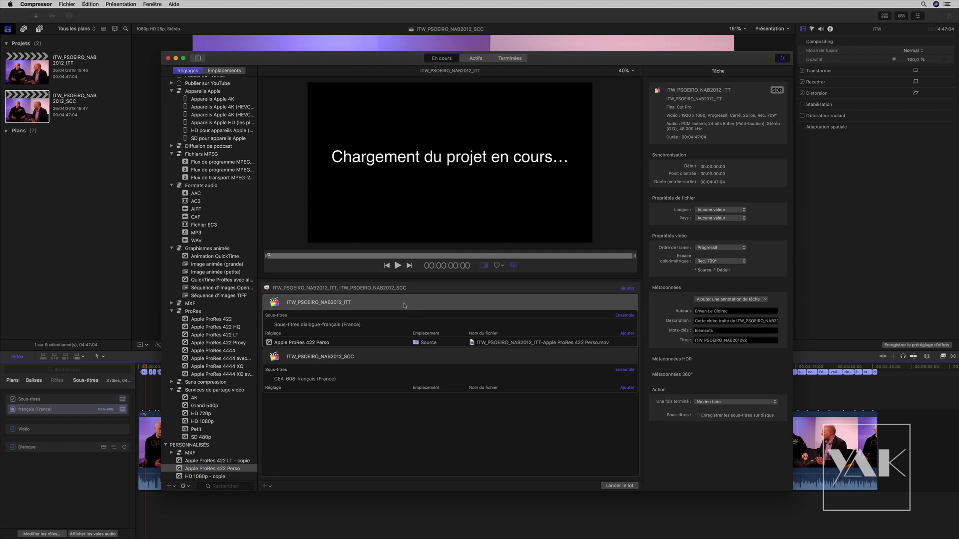
key("Delete")
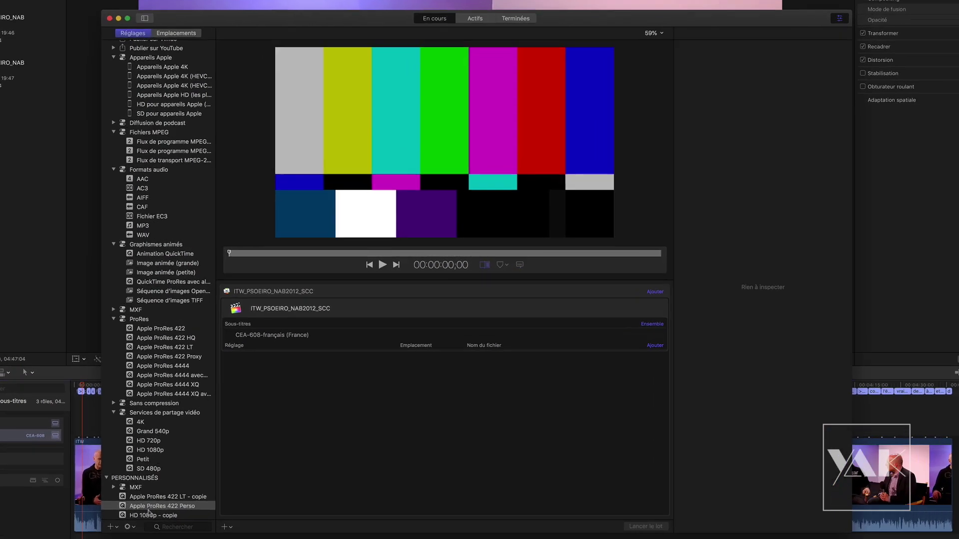
- Apply Apple ProRes 422 Perso to the SCC job with embedded captions, previewing near 1:20
left_click_drag(144, 512, 347, 358)
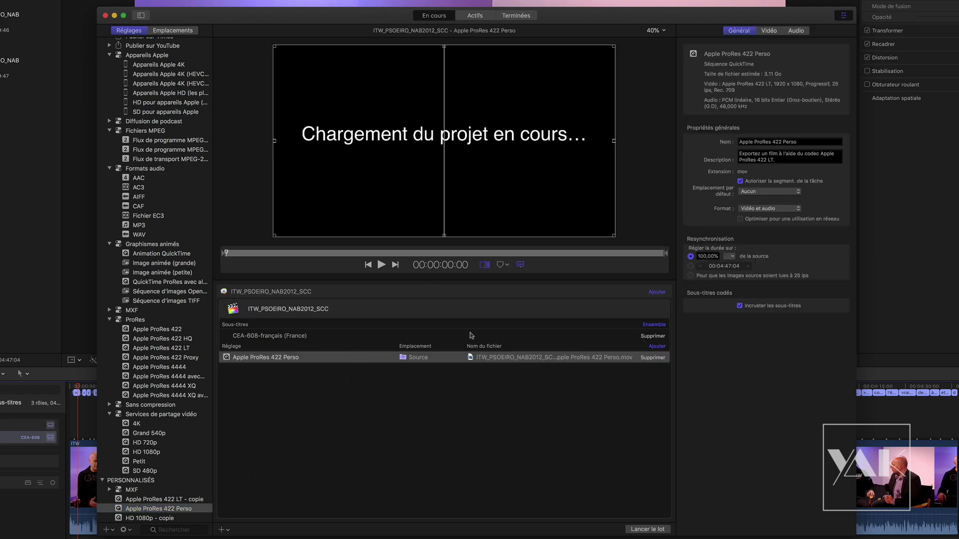
left_click(741, 306)
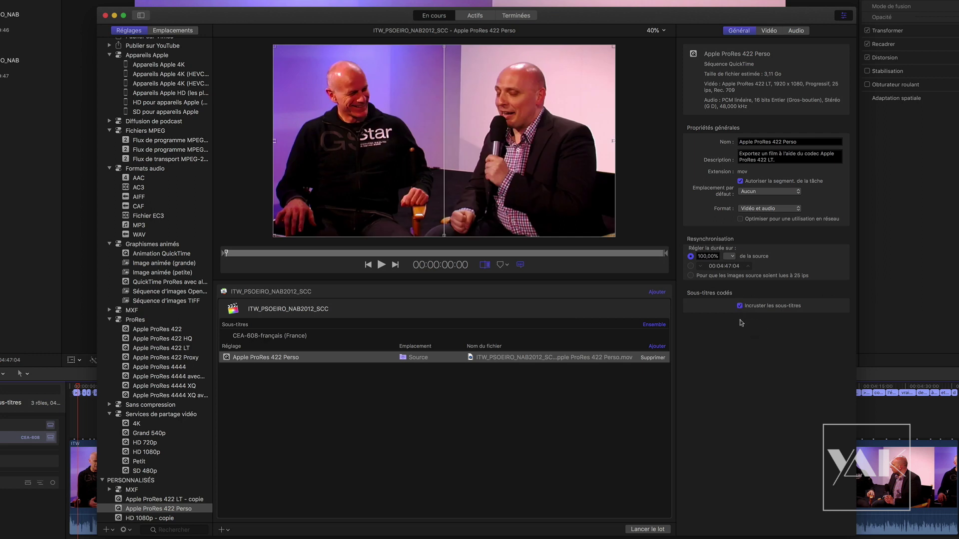
left_click(349, 253)
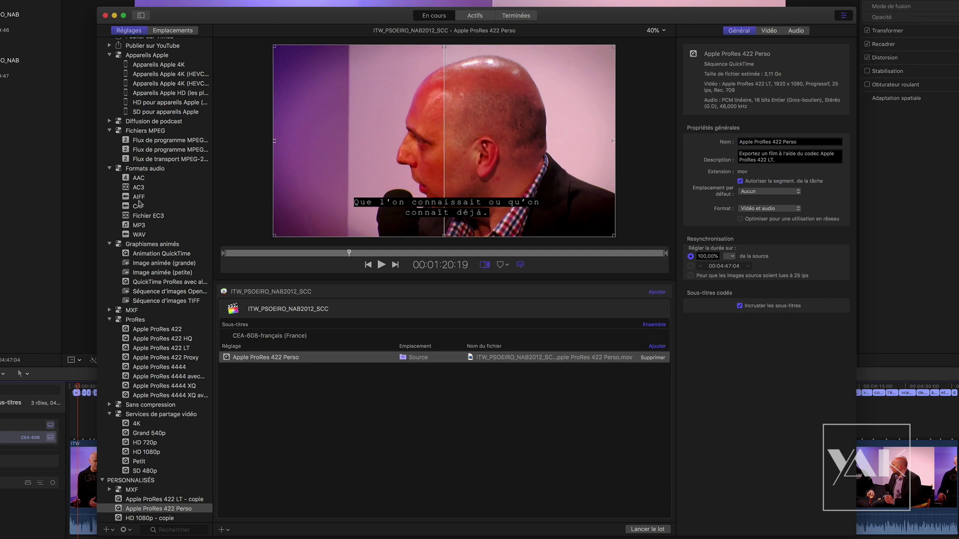
mouse_move(754, 291)
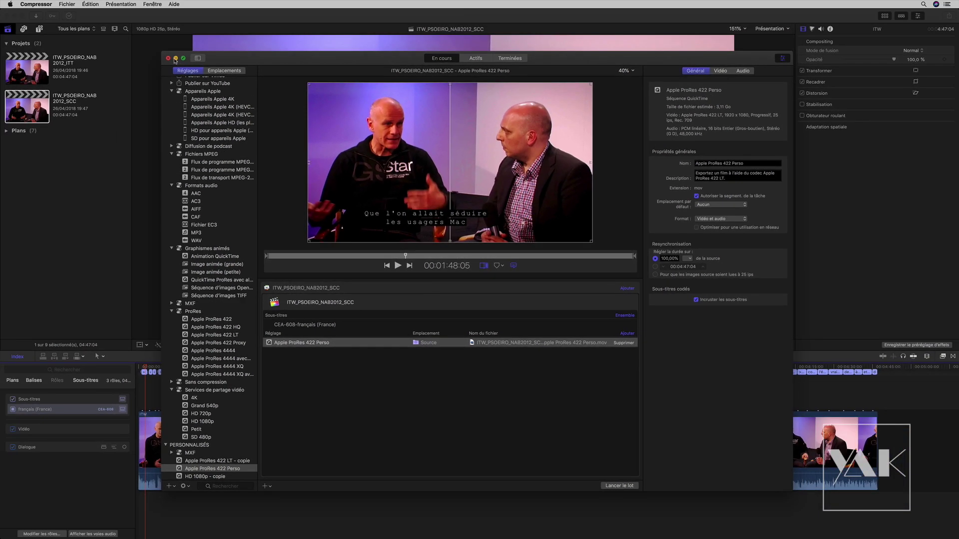
- Minimize Compressor and select the SCC project's caption near 00:00:15 in Final Cut Pro
left_click(176, 59)
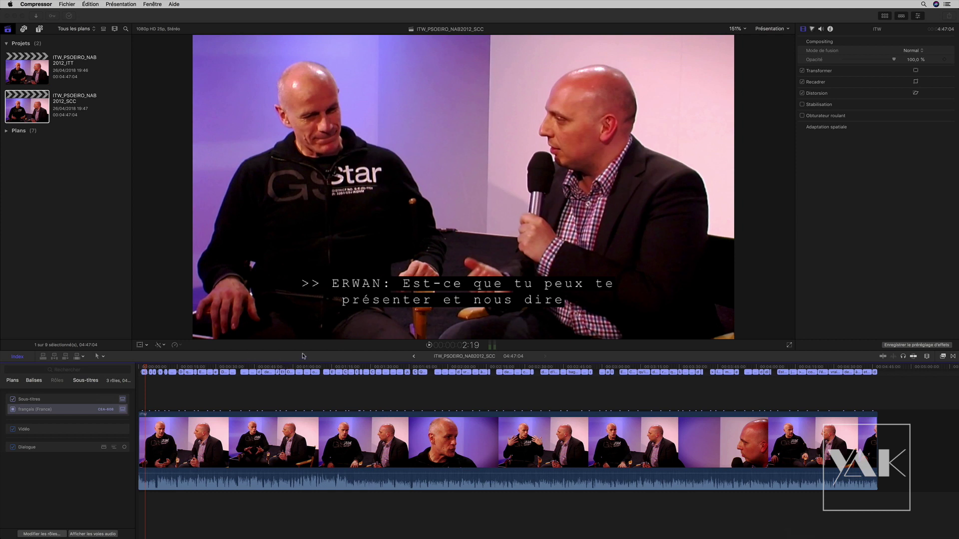
left_click(205, 379)
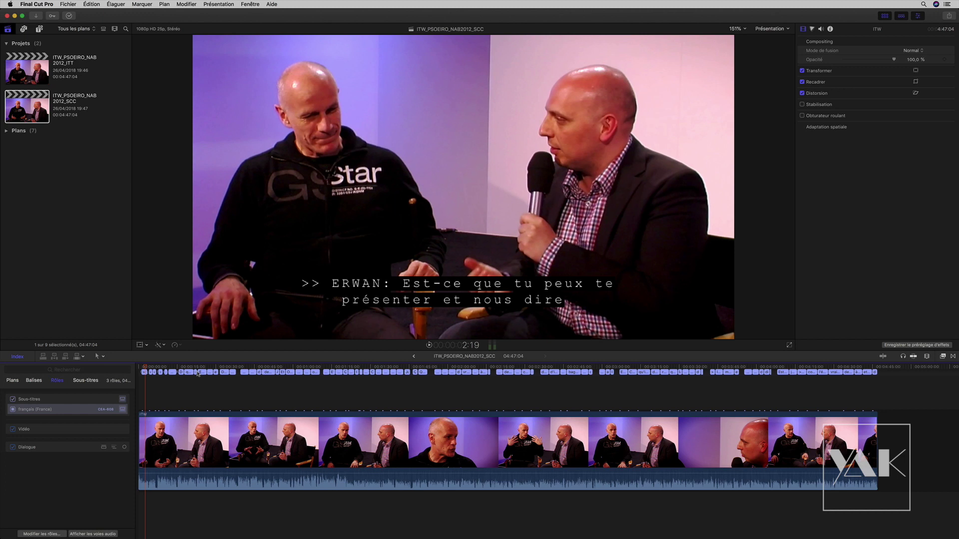
left_click(182, 372)
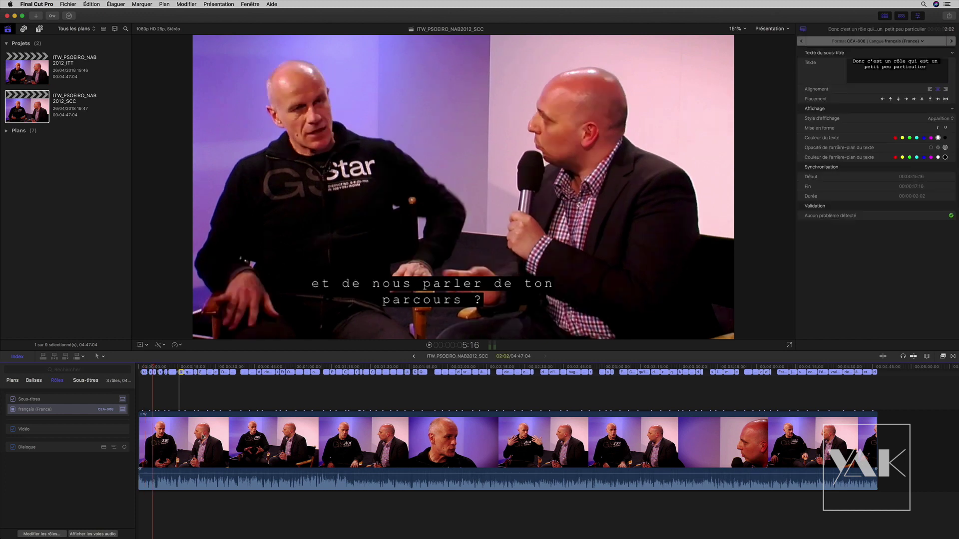